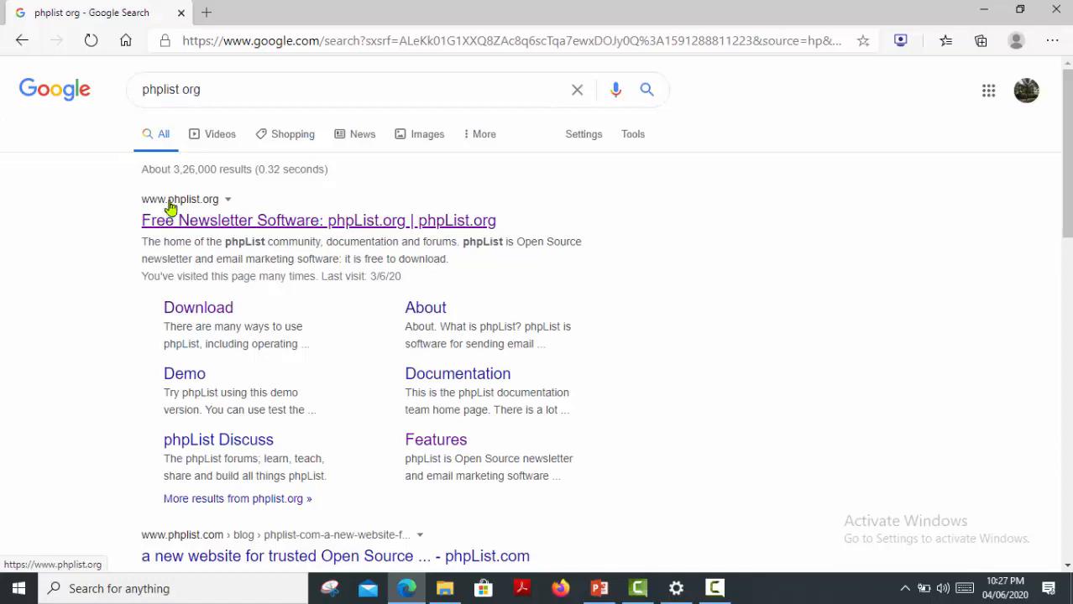
Open the 'Free Newsletter Software: phpList.org' result from the Google results for 'phplist org'.
{"action": "left_click", "coordinate": [171, 207]}
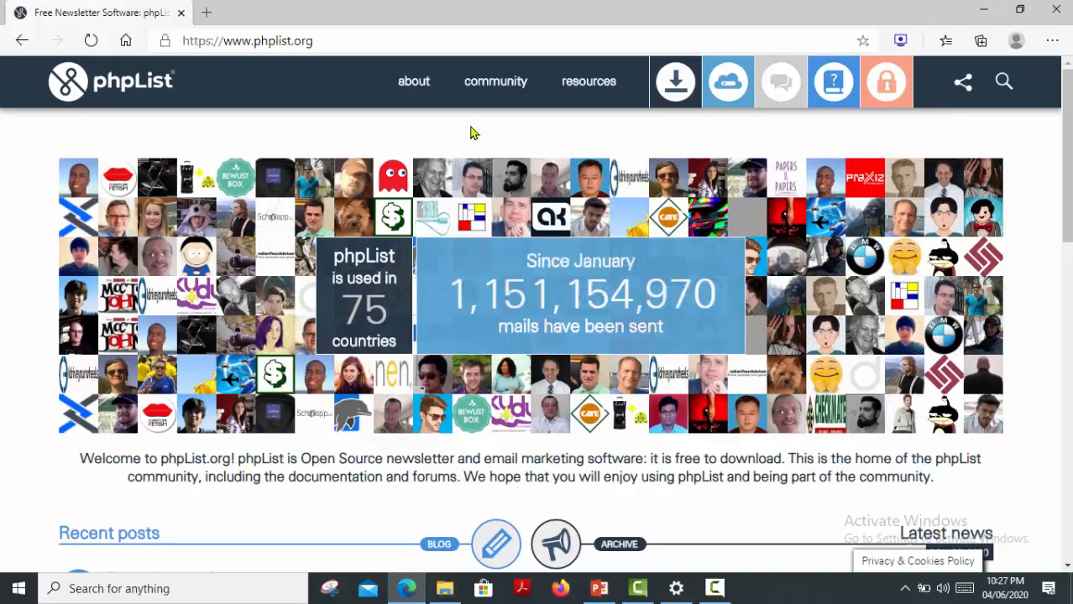
Go to the Download phpList page using the download icon in phpList.org's top navigation.
{"action": "mouse_move", "coordinate": [485, 102]}
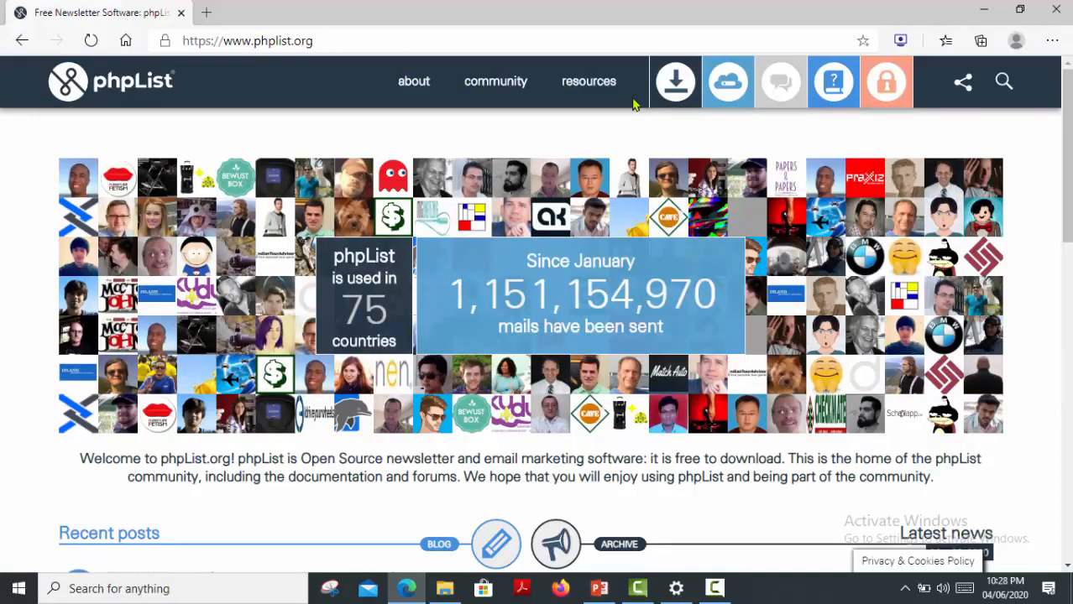
{"action": "mouse_move", "coordinate": [391, 80]}
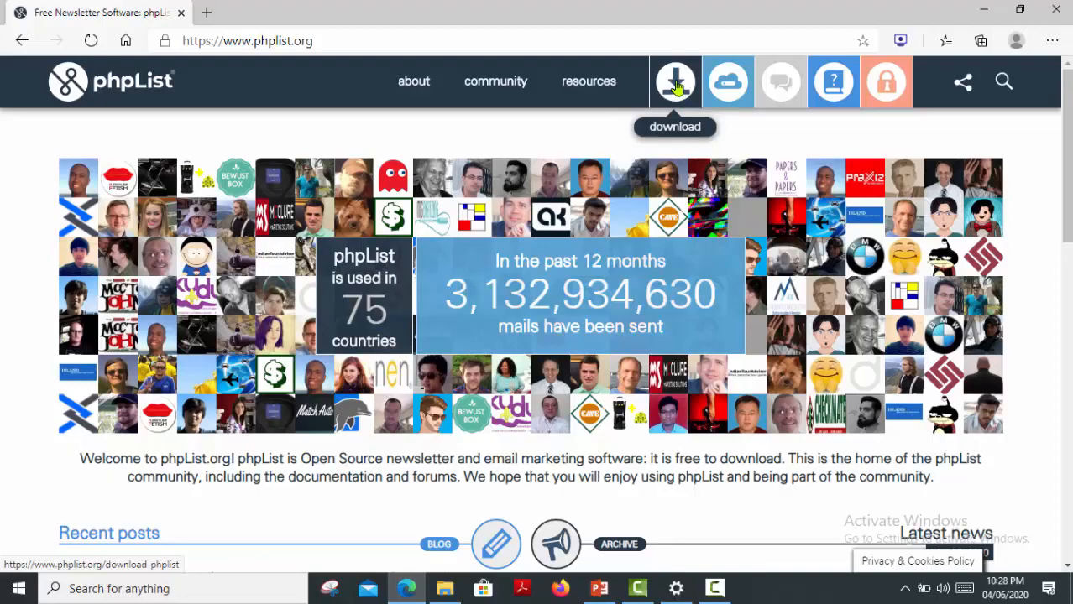
{"action": "left_click", "coordinate": [676, 88]}
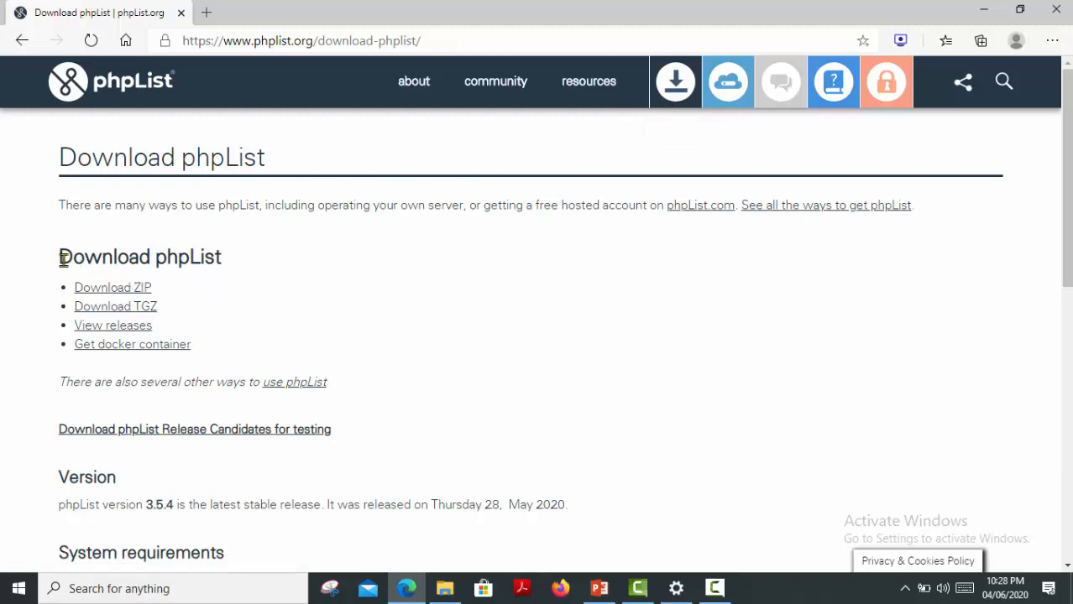
Start downloading the phpList 3.5.4 ZIP package via SourceForge.
{"action": "left_click_drag", "start_coordinate": [175, 290], "coordinate": [74, 288]}
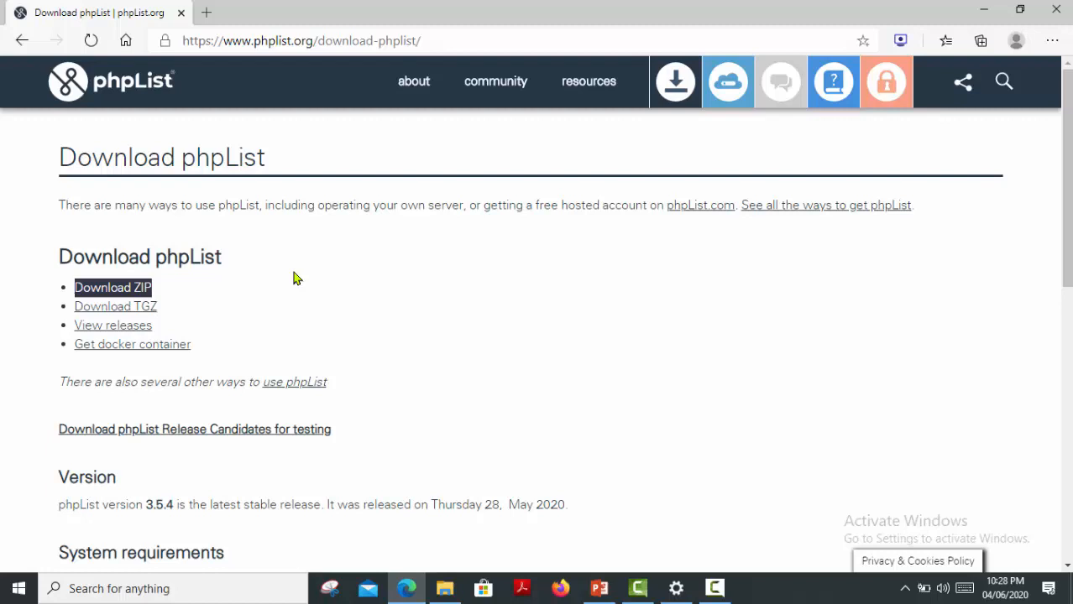
{"action": "left_click", "coordinate": [285, 309]}
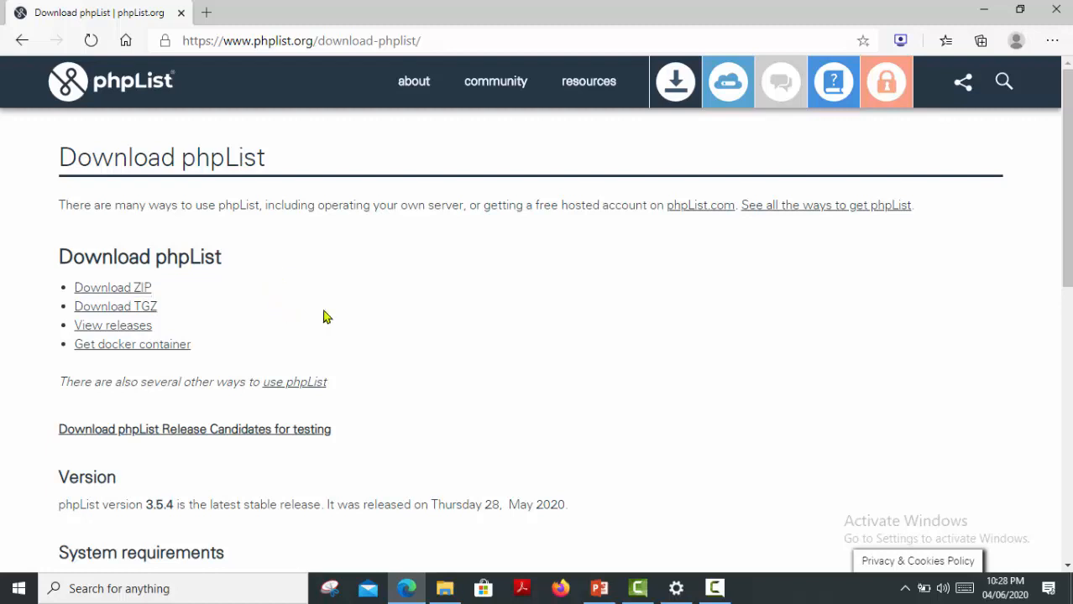
{"action": "left_click", "coordinate": [135, 291]}
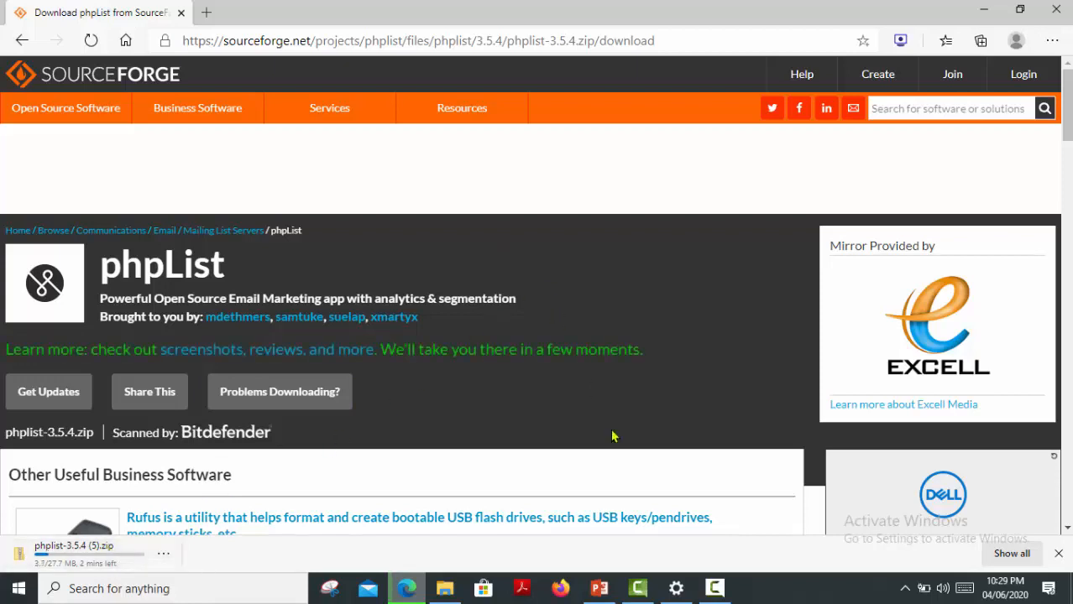
Let the phplist-3.5.4 zip finish downloading and show it in the Downloads folder.
{"action": "left_click", "coordinate": [714, 588]}
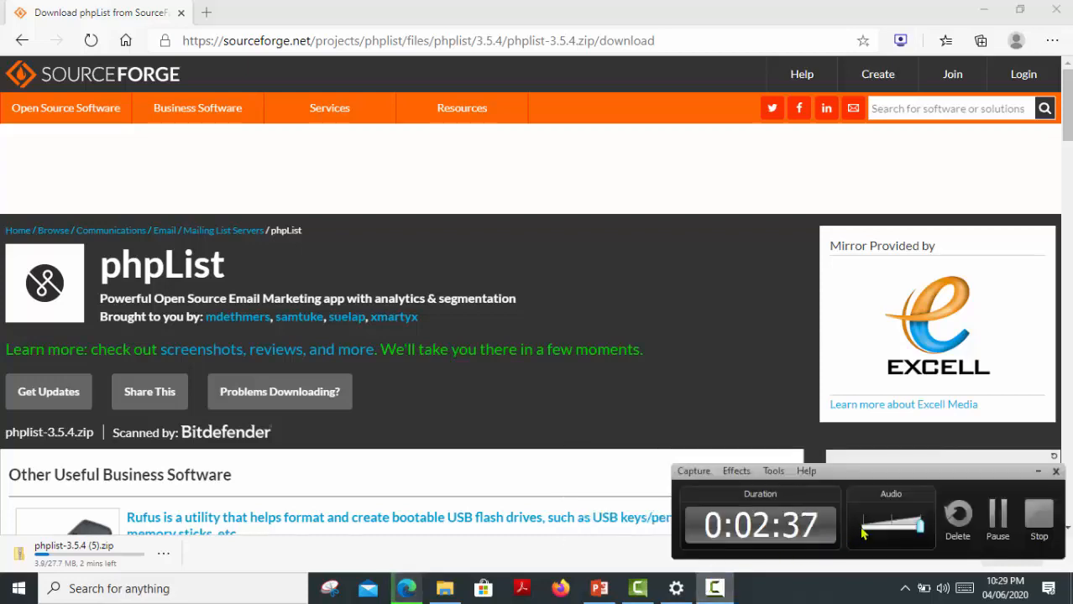
{"action": "left_click", "coordinate": [997, 515]}
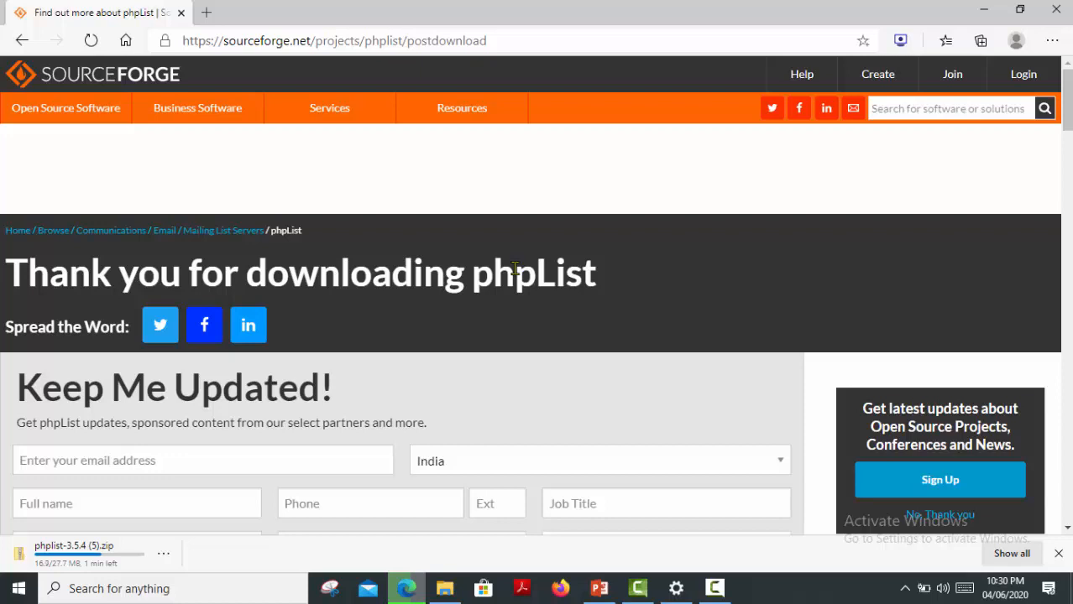
{"action": "left_click", "coordinate": [724, 590]}
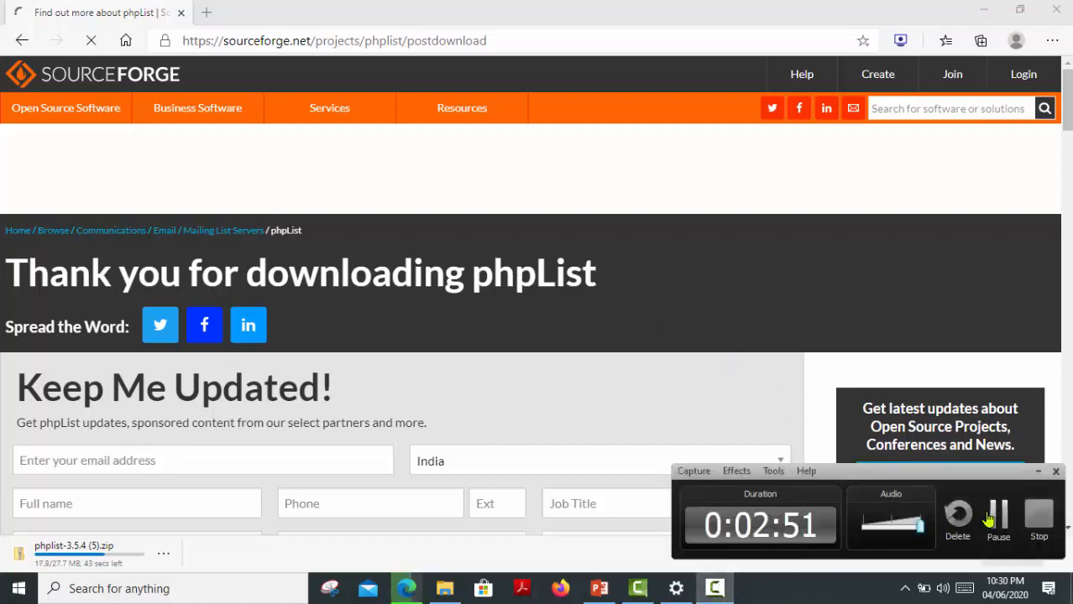
{"action": "left_click", "coordinate": [991, 520]}
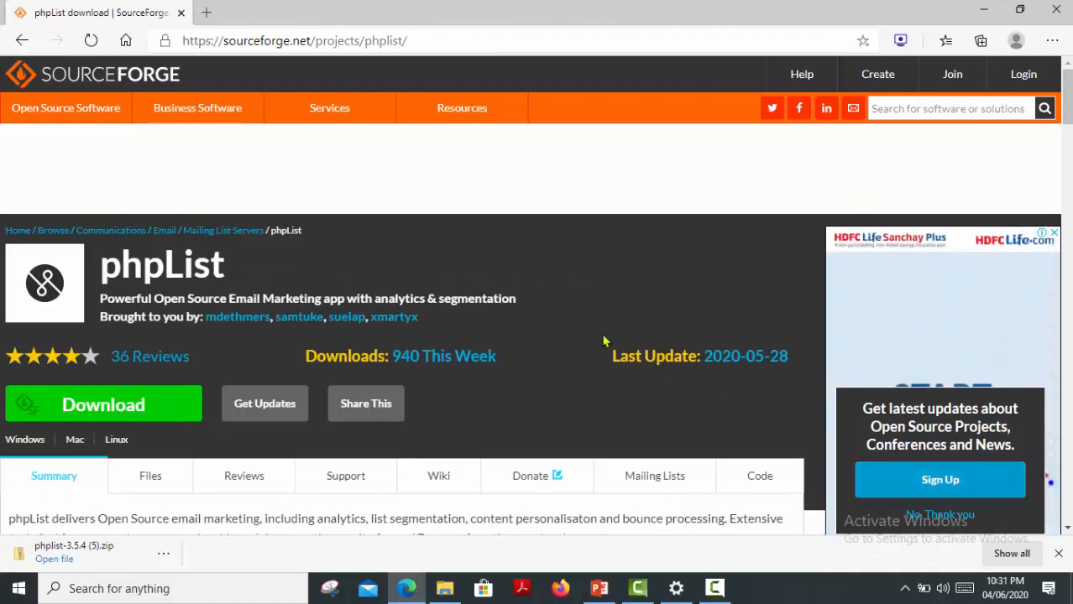
{"action": "left_click", "coordinate": [164, 555]}
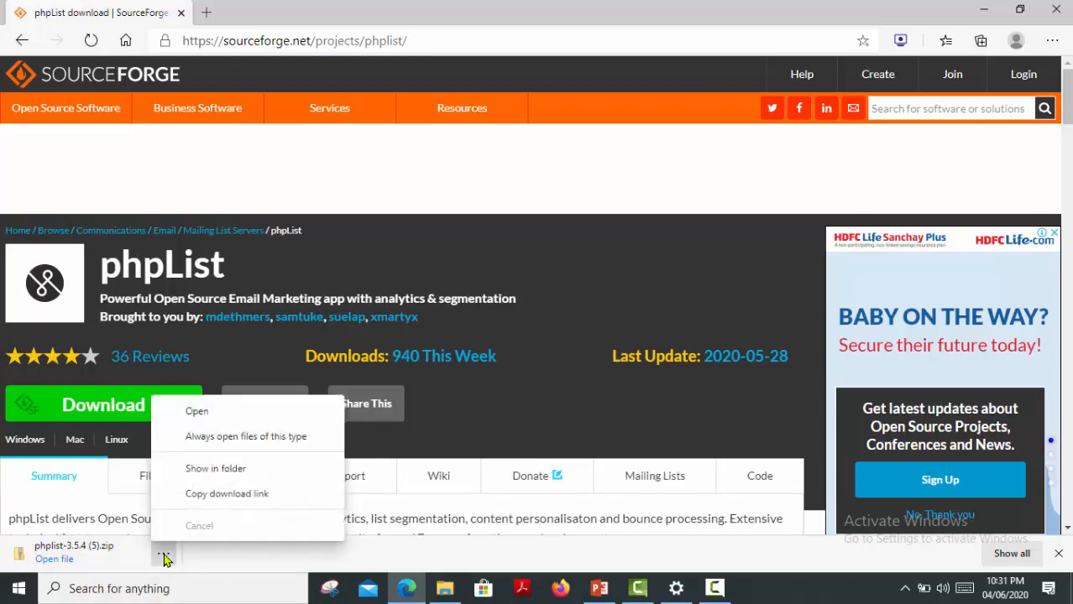
{"action": "left_click", "coordinate": [229, 475]}
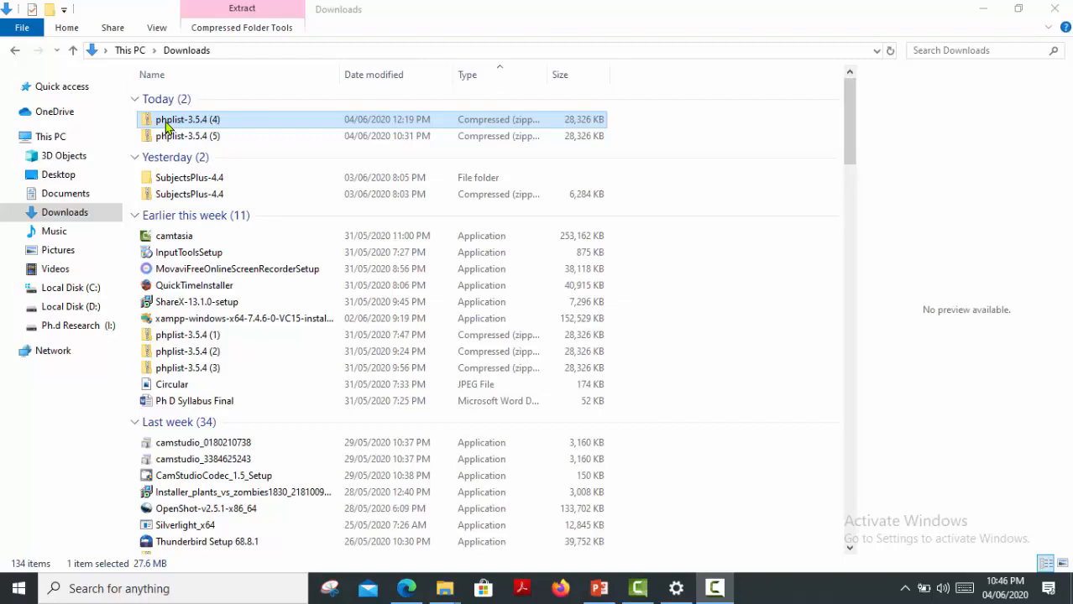
Copy the phplist-3.5.4 (4) zip into the empty phplist folder on the Desktop.
{"action": "right_click", "coordinate": [165, 122]}
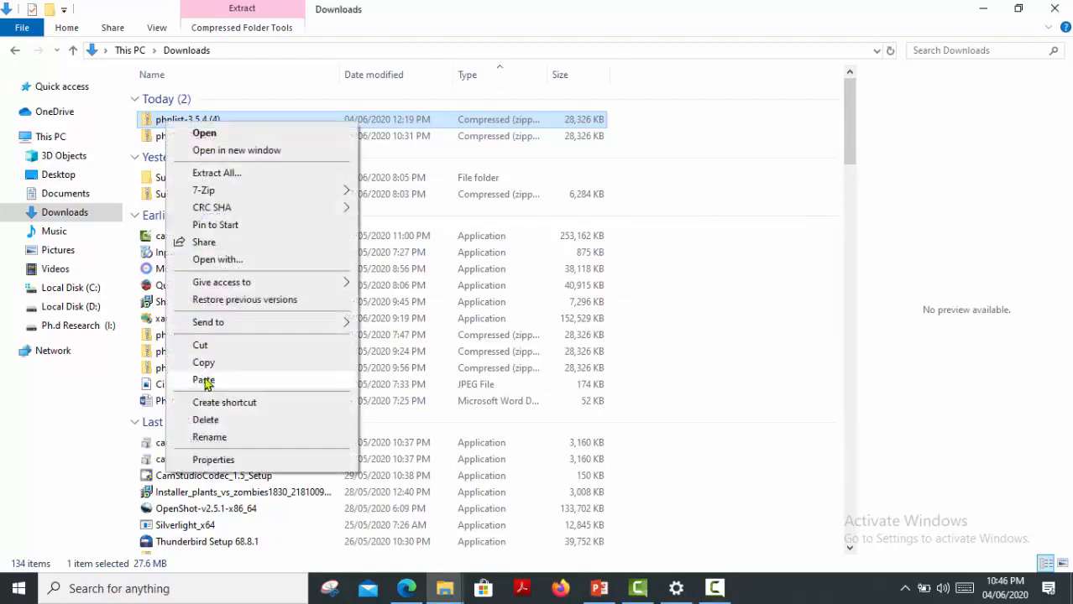
{"action": "left_click", "coordinate": [203, 364]}
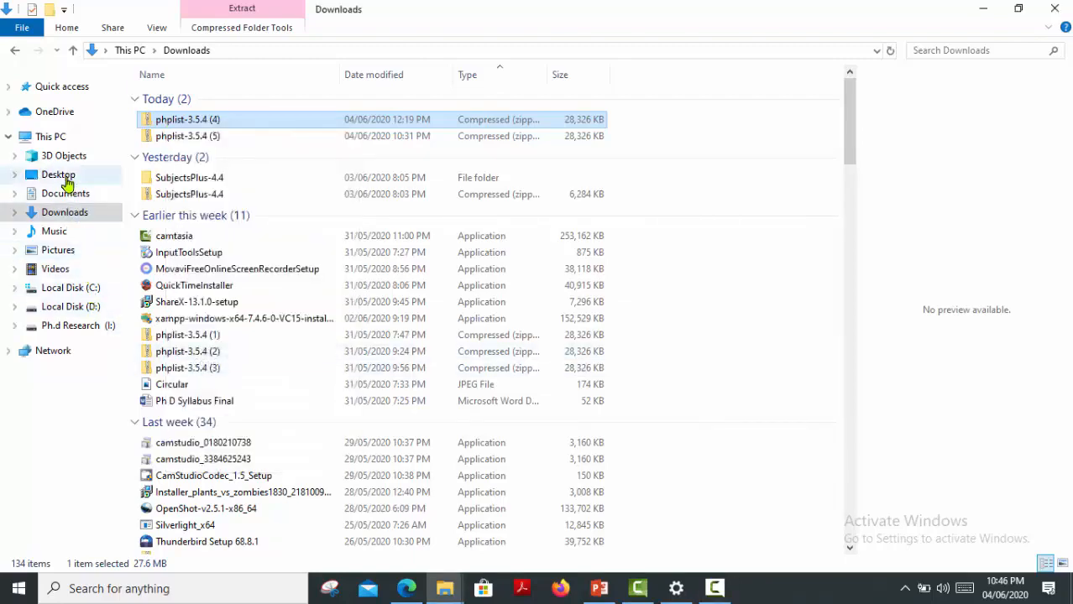
{"action": "left_click", "coordinate": [63, 178]}
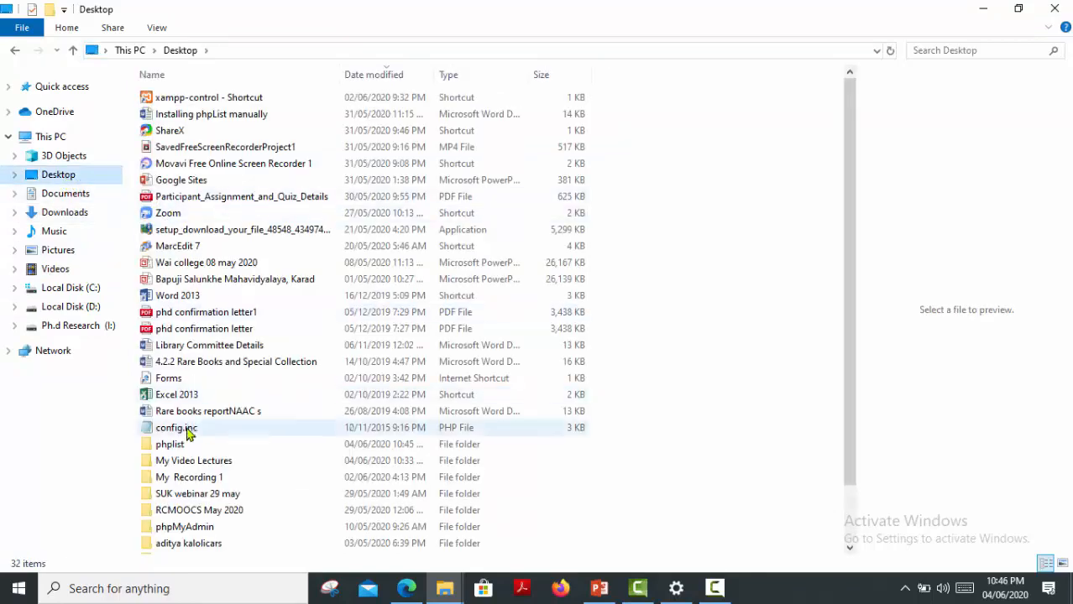
{"action": "left_click", "coordinate": [183, 445]}
{"action": "double_click", "coordinate": [179, 446]}
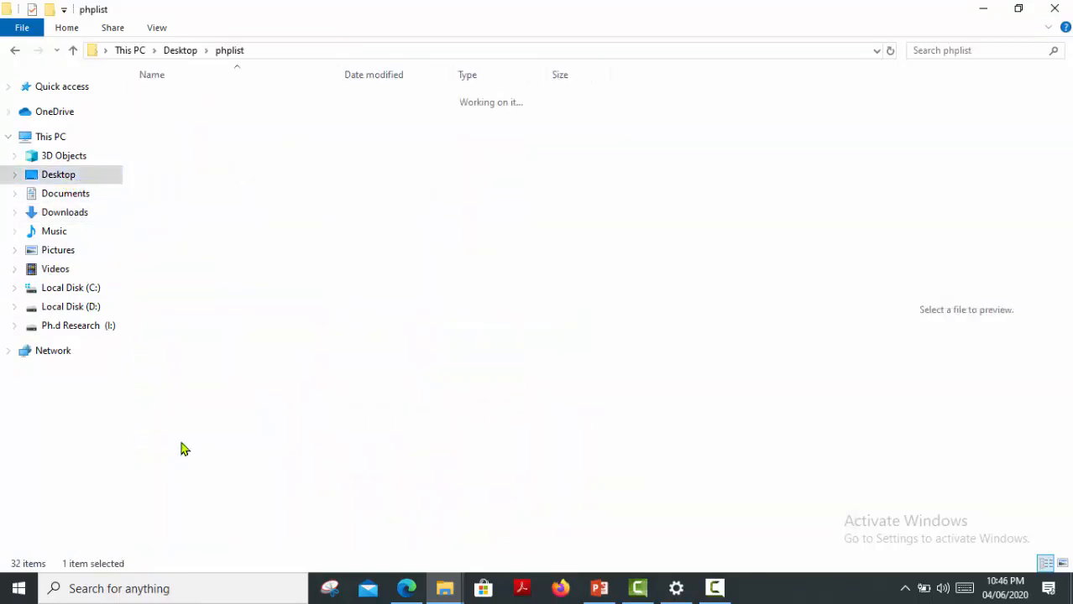
{"action": "right_click", "coordinate": [242, 215]}
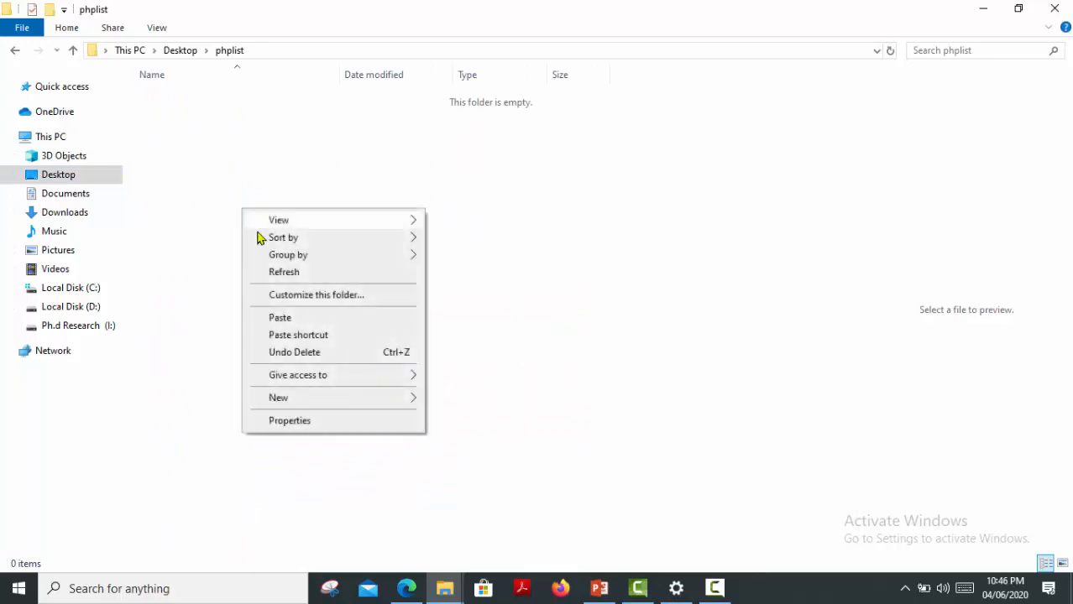
{"action": "left_click", "coordinate": [291, 317]}
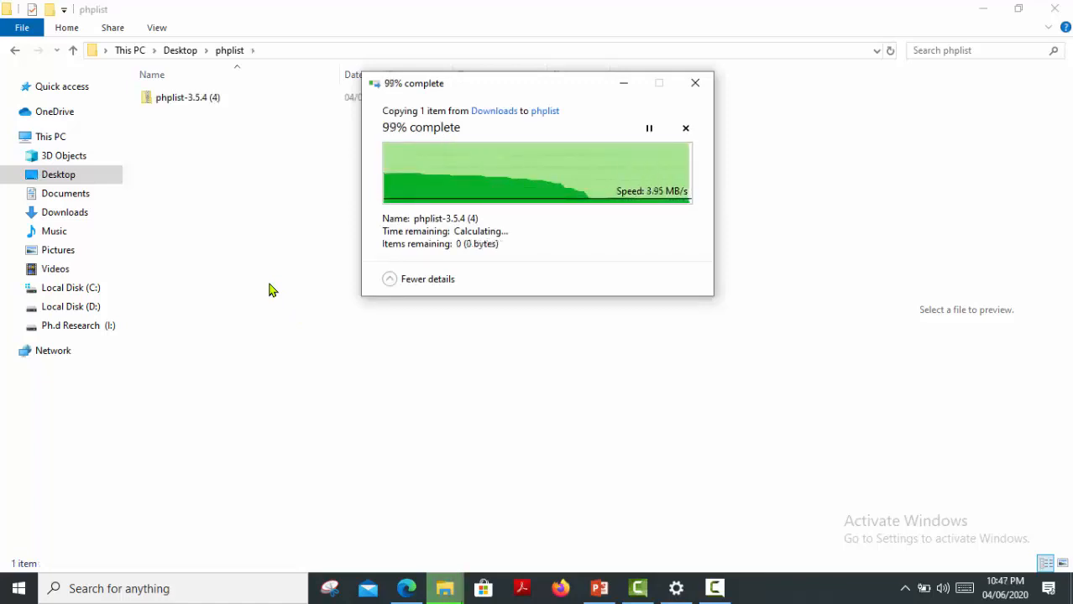
Extract the phplist-3.5.4 (4) zip with 7-Zip into a 'phplist-3.5.4 (4)' folder.
{"action": "left_click", "coordinate": [158, 102]}
{"action": "right_click", "coordinate": [158, 103]}
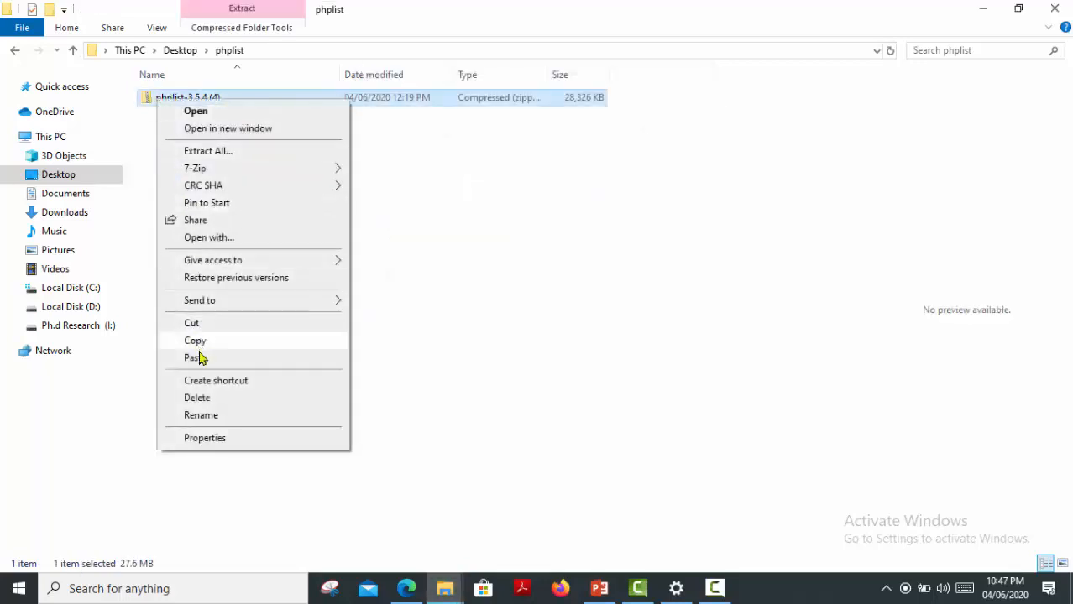
{"action": "mouse_move", "coordinate": [267, 177]}
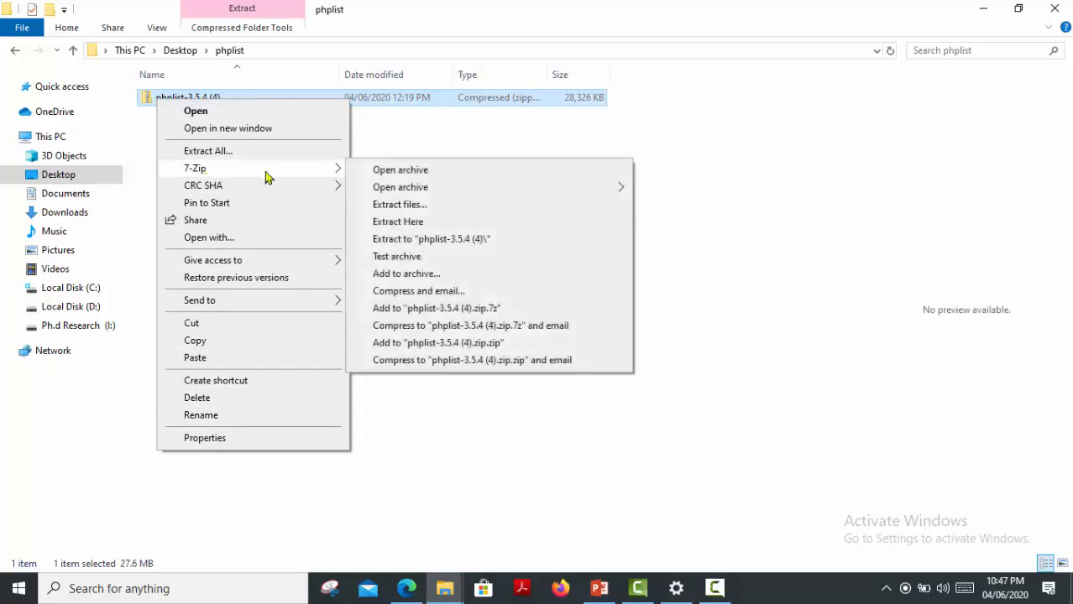
{"action": "left_click", "coordinate": [415, 239]}
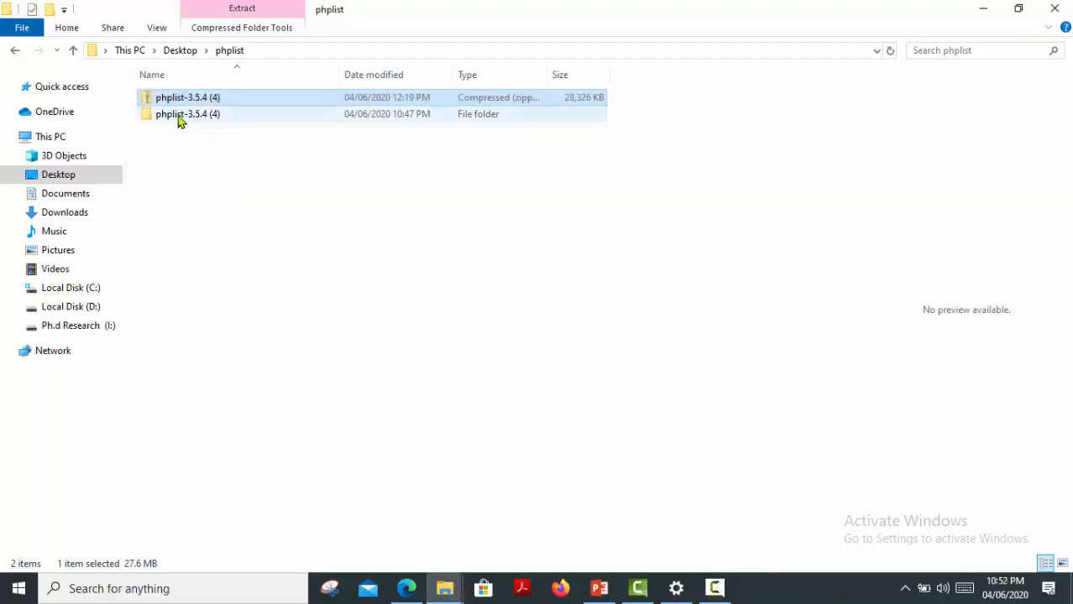
{"action": "left_click", "coordinate": [177, 120]}
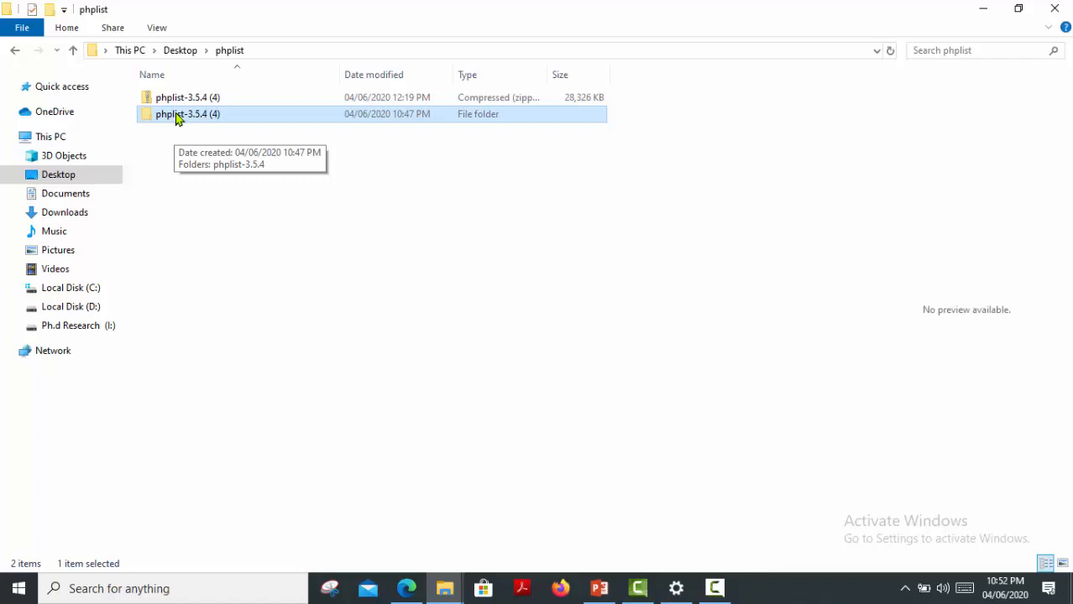
Copy the lists folder from phplist-3.5.4 (4)\phplist-3.5.4\public_html, then go to Local Disk (C:).
{"action": "double_click", "coordinate": [177, 115]}
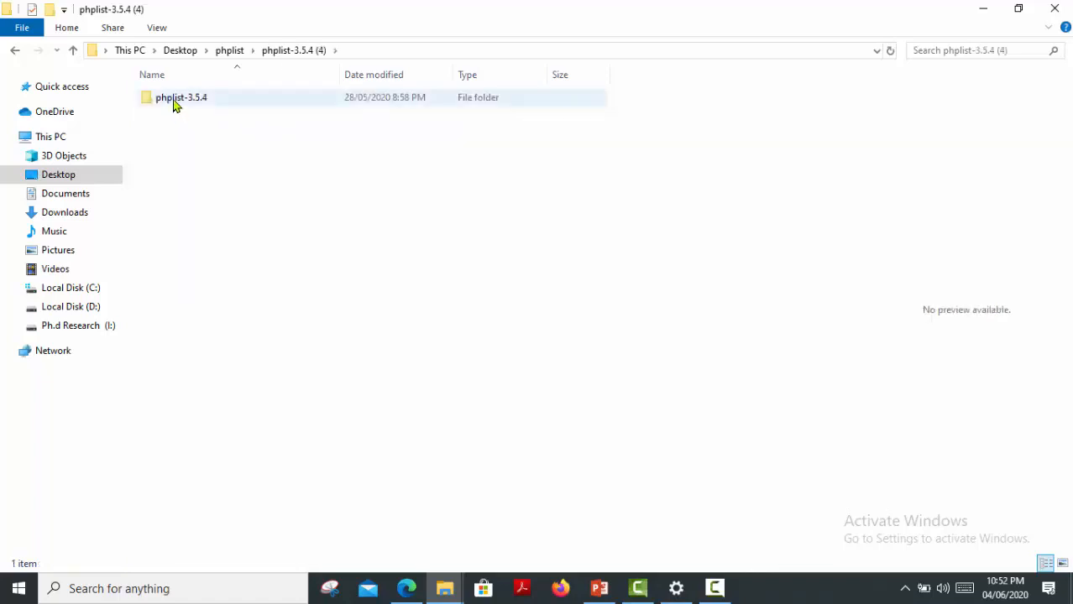
{"action": "double_click", "coordinate": [176, 105]}
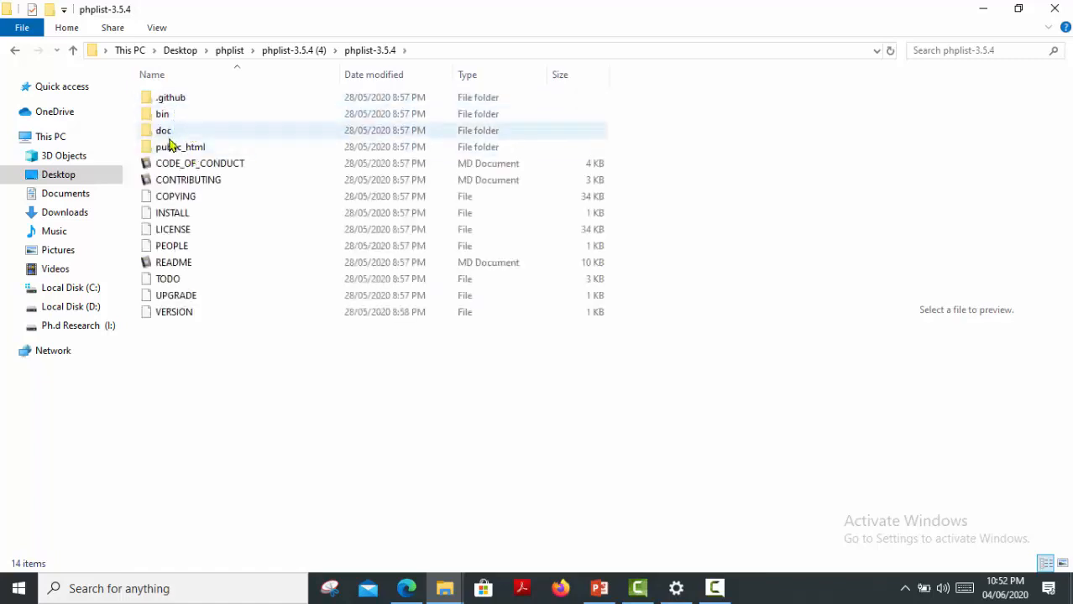
{"action": "left_click", "coordinate": [167, 149]}
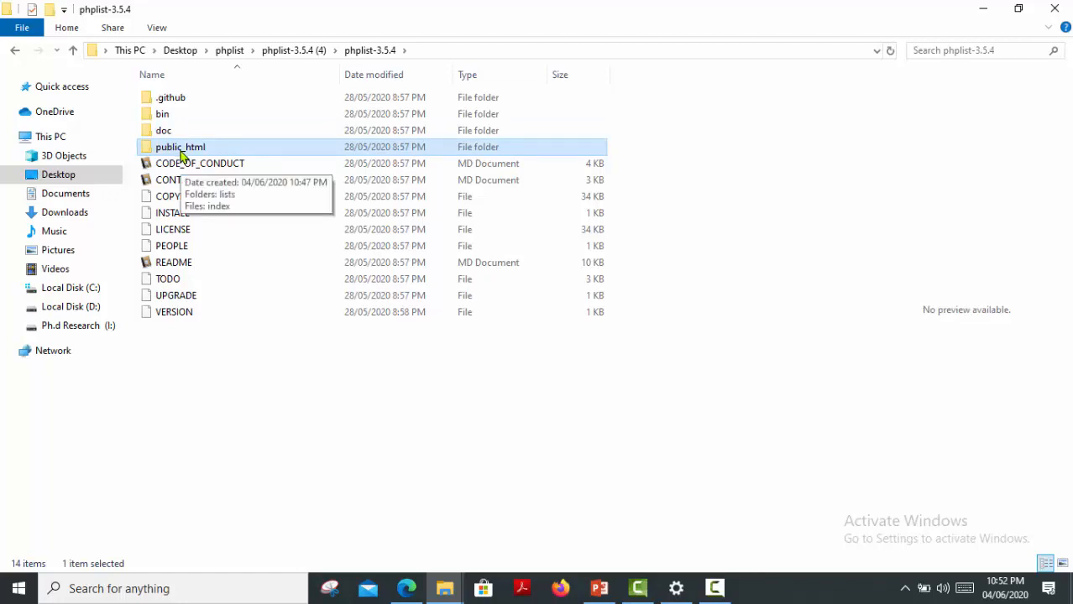
{"action": "double_click", "coordinate": [177, 151]}
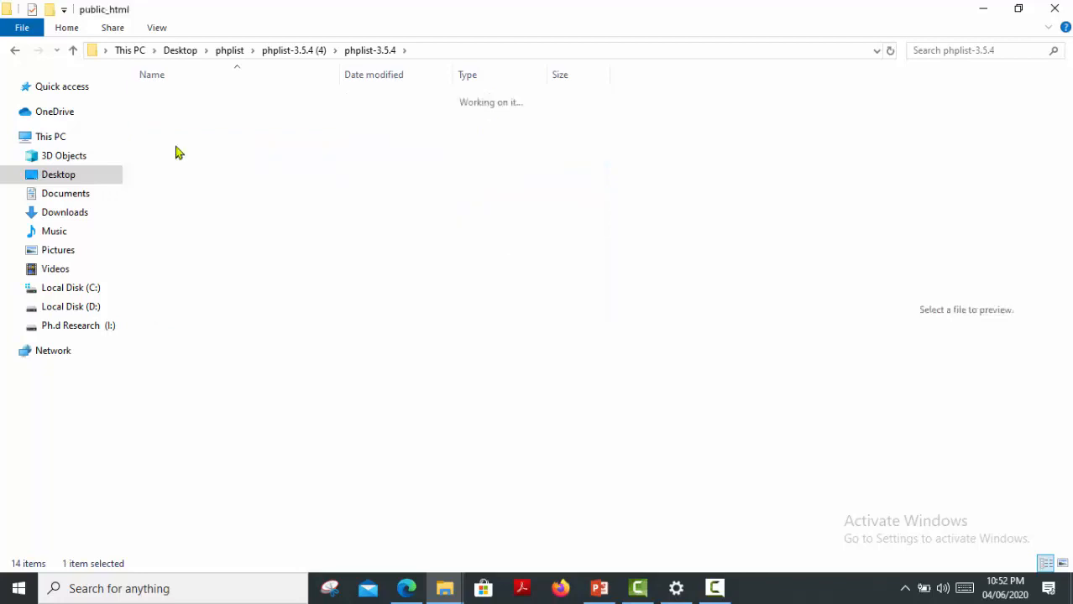
{"action": "left_click", "coordinate": [162, 99]}
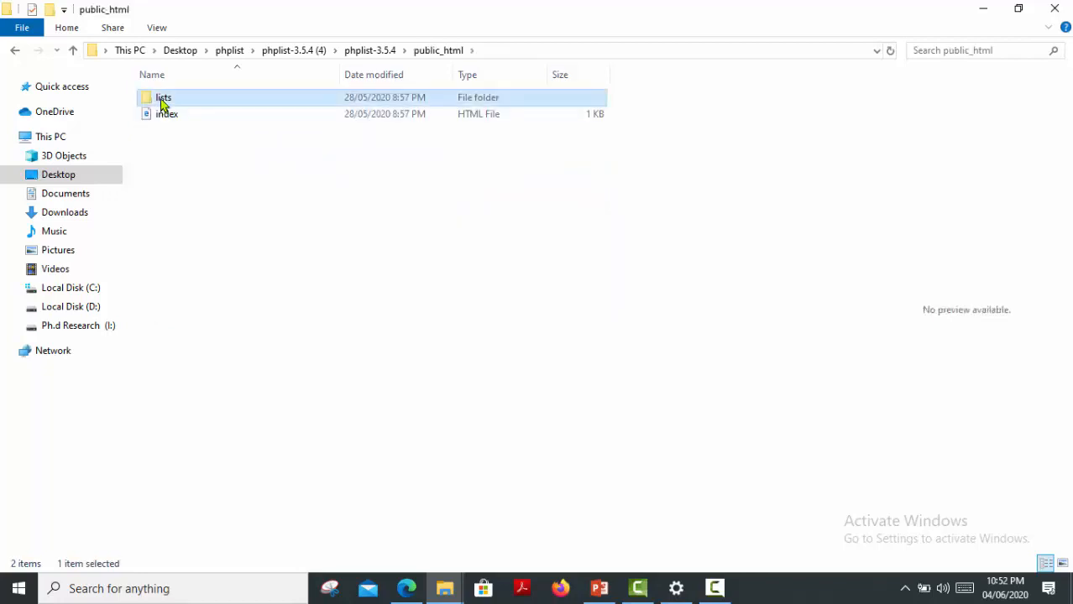
{"action": "right_click", "coordinate": [162, 103]}
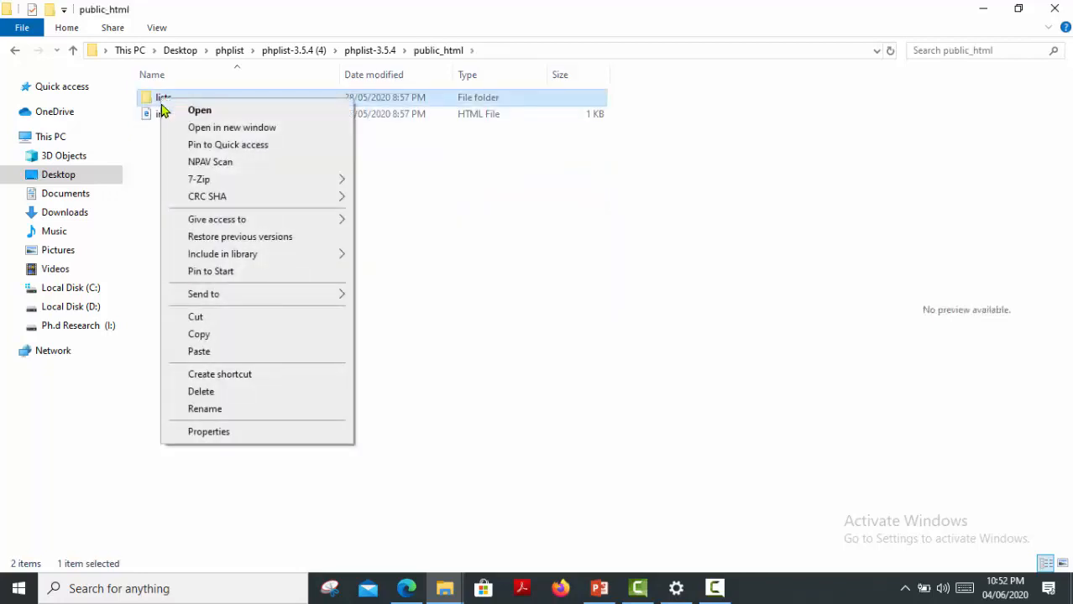
{"action": "left_click", "coordinate": [200, 335]}
{"action": "left_click", "coordinate": [89, 290]}
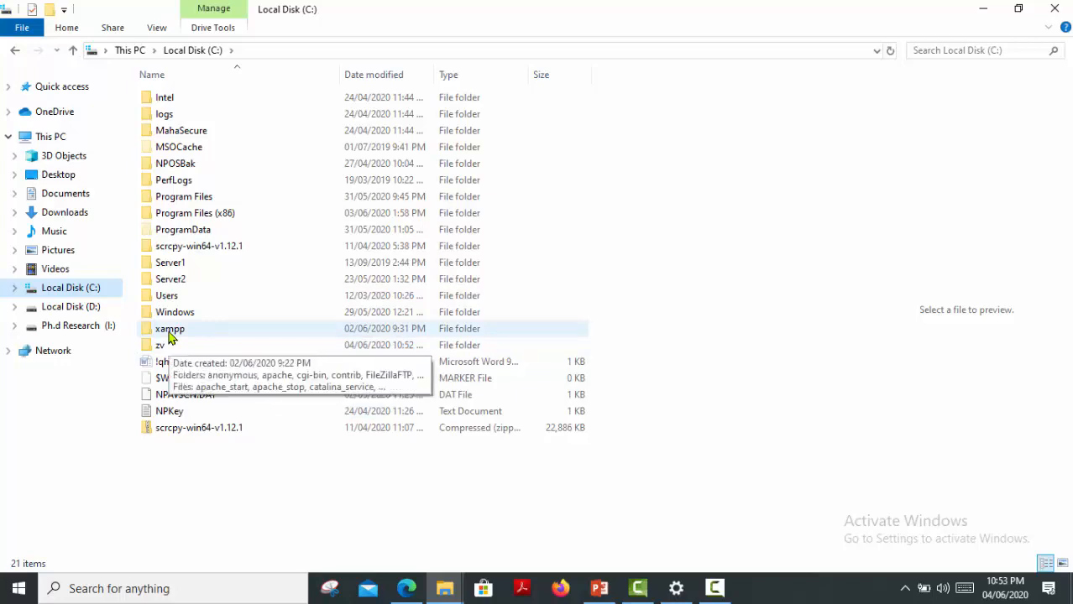
Paste the copied lists folder into C:\xampp\htdocs.
{"action": "double_click", "coordinate": [170, 334]}
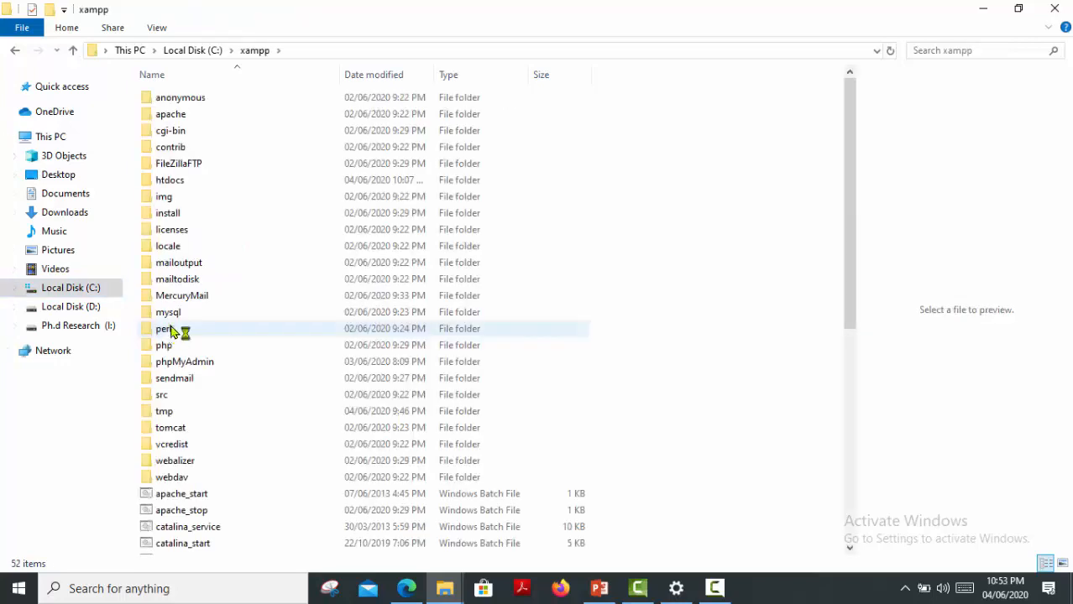
{"action": "double_click", "coordinate": [185, 182]}
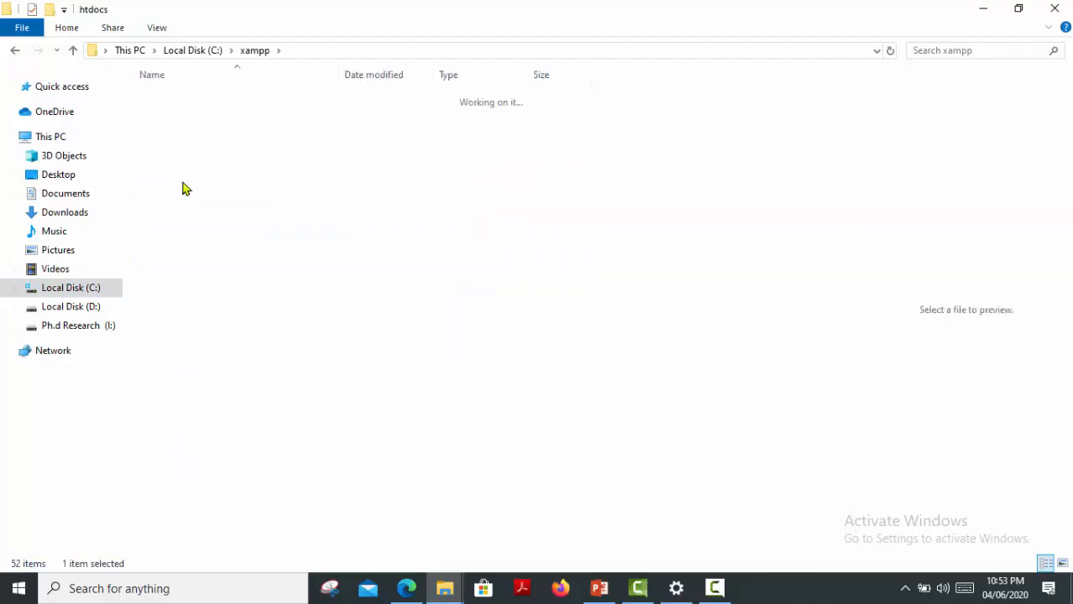
{"action": "right_click", "coordinate": [195, 309]}
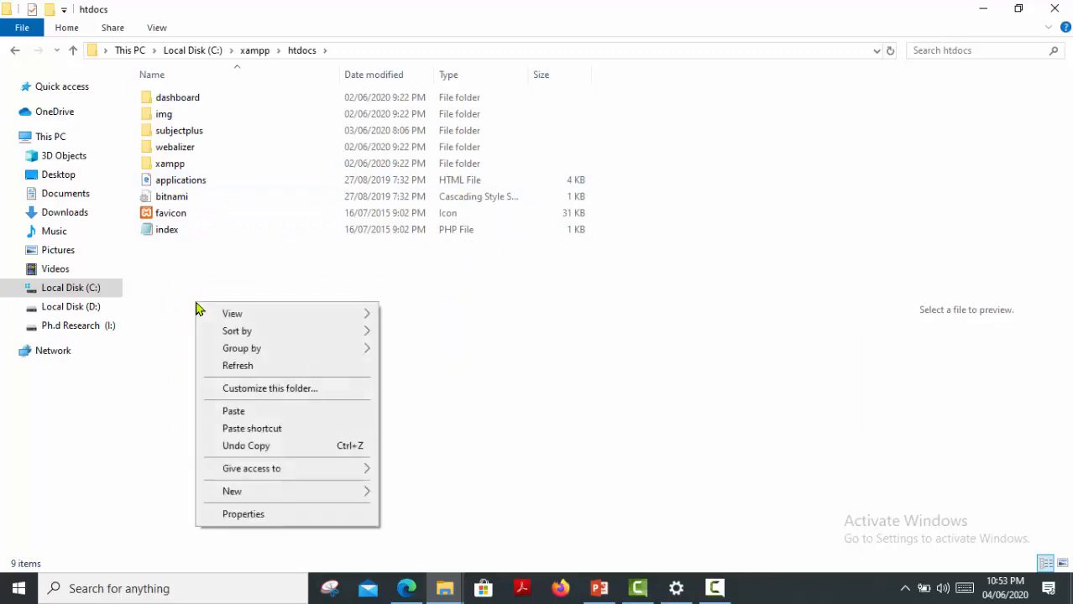
{"action": "left_click", "coordinate": [234, 410]}
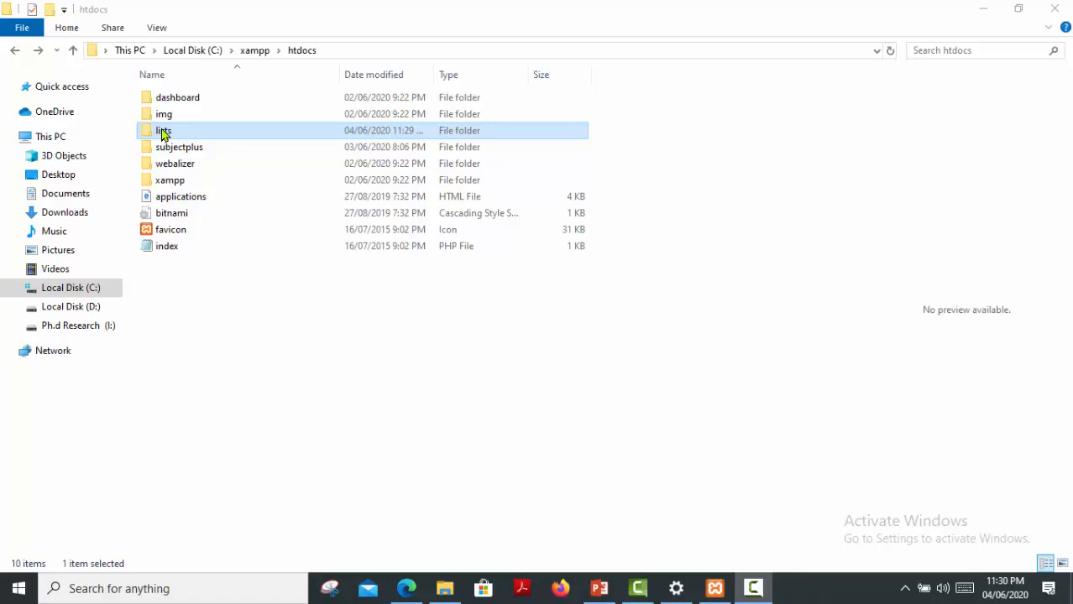
Open C:\xampp\htdocs\lists\config and select its config and config_extended files.
{"action": "double_click", "coordinate": [163, 132]}
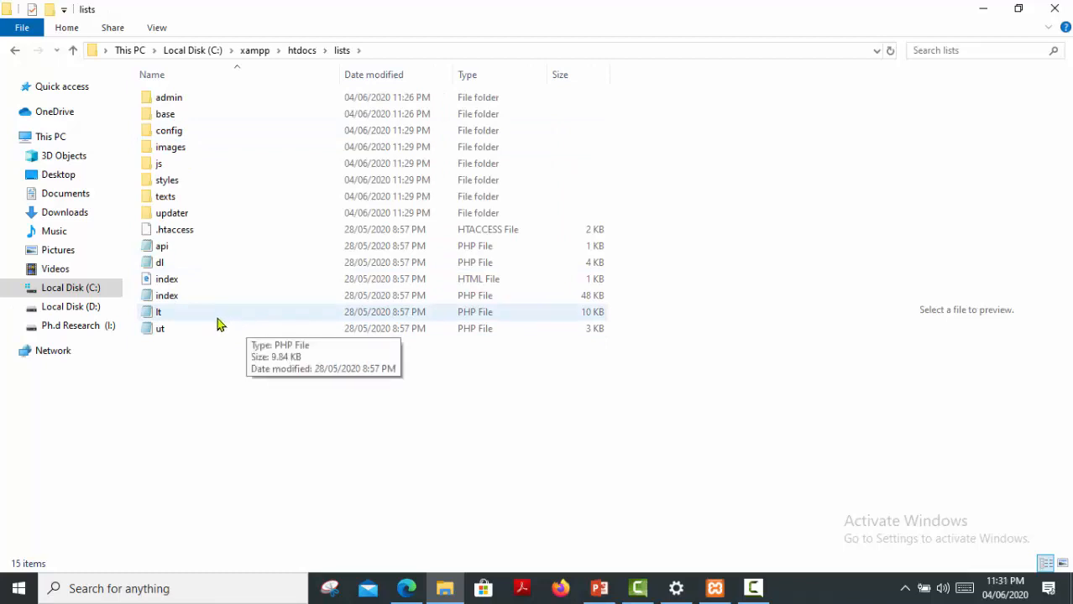
{"action": "left_click", "coordinate": [163, 134]}
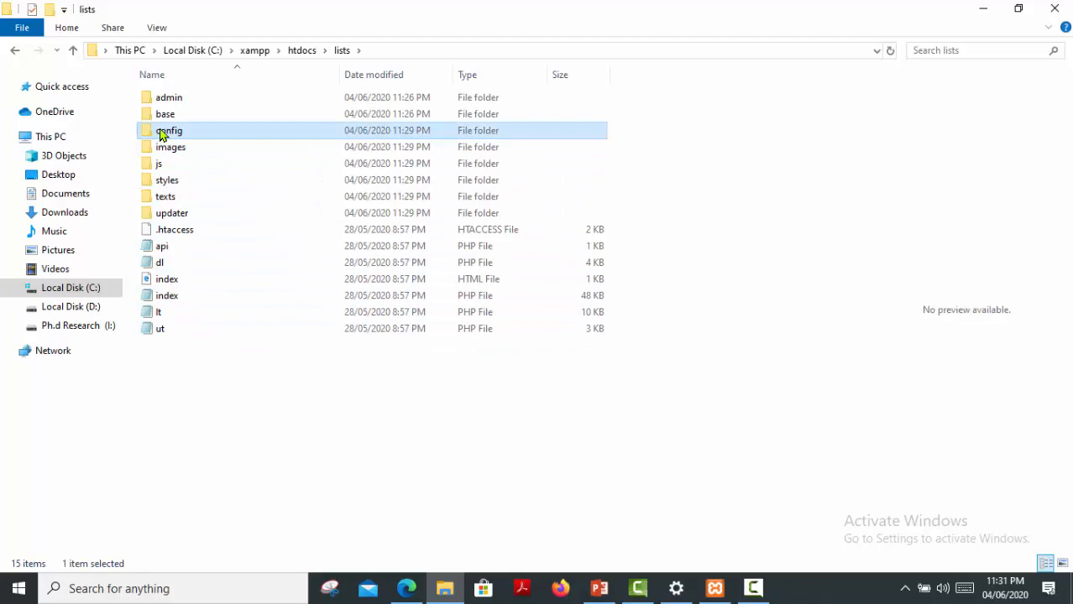
{"action": "double_click", "coordinate": [163, 134]}
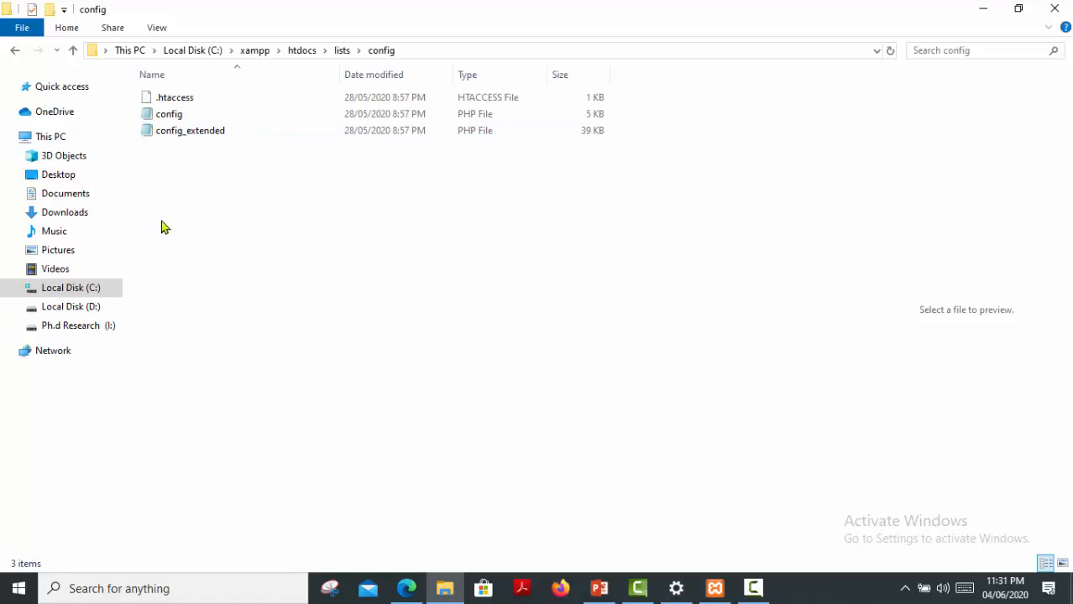
{"action": "left_click", "coordinate": [166, 121]}
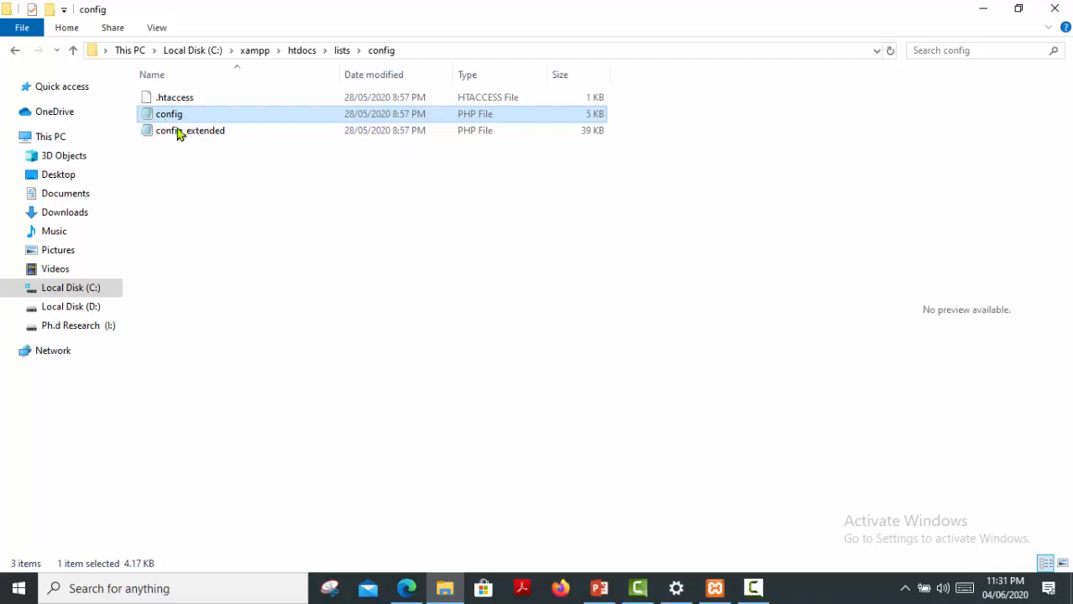
{"action": "left_click", "coordinate": [178, 138]}
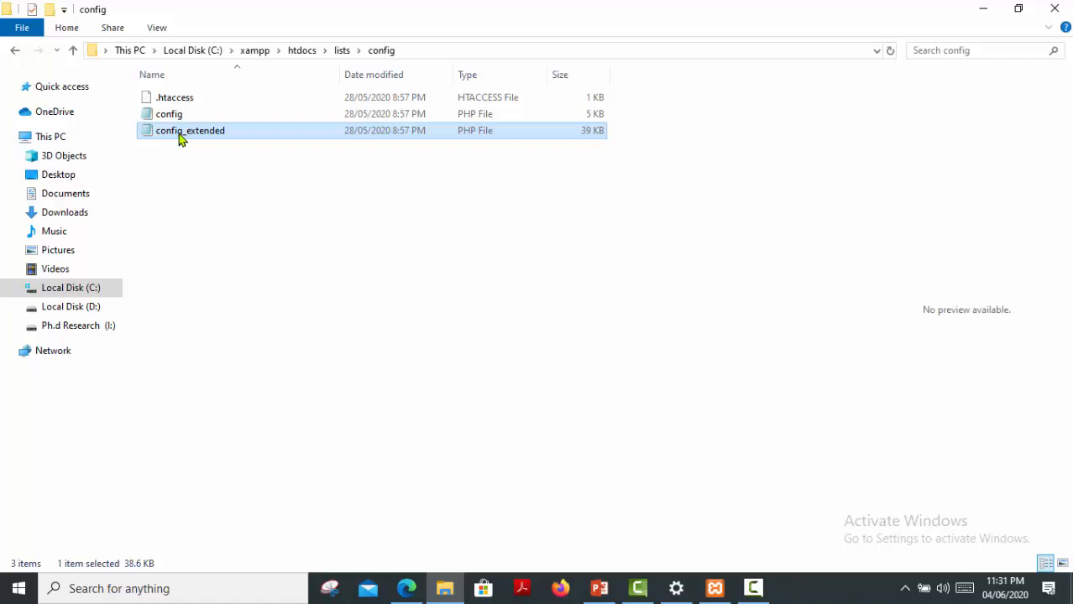
Rename the original config file to config-old.
{"action": "left_click", "coordinate": [166, 119]}
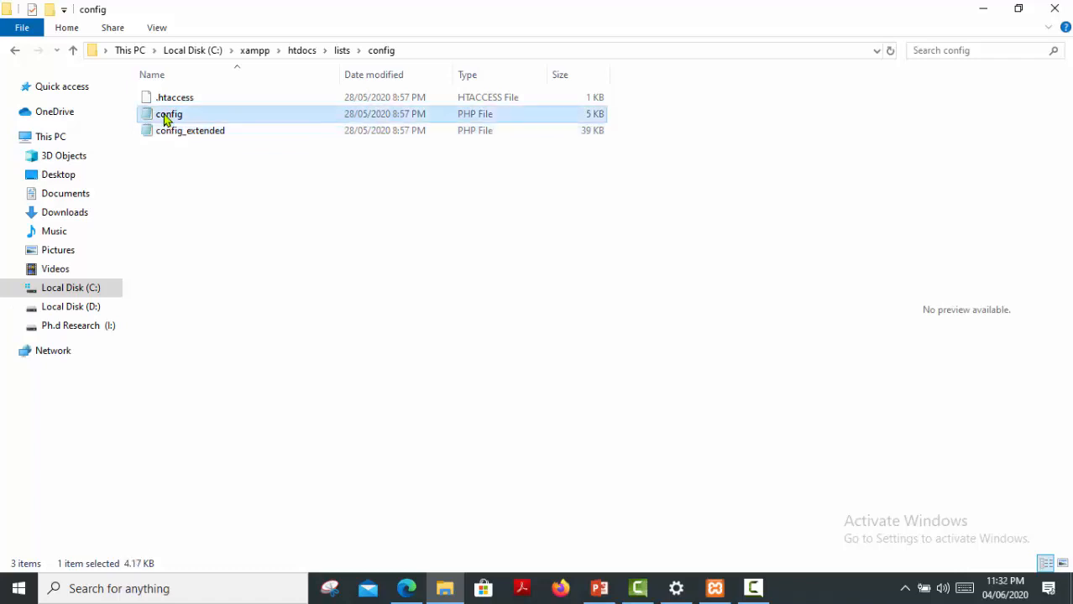
{"action": "right_click", "coordinate": [166, 119]}
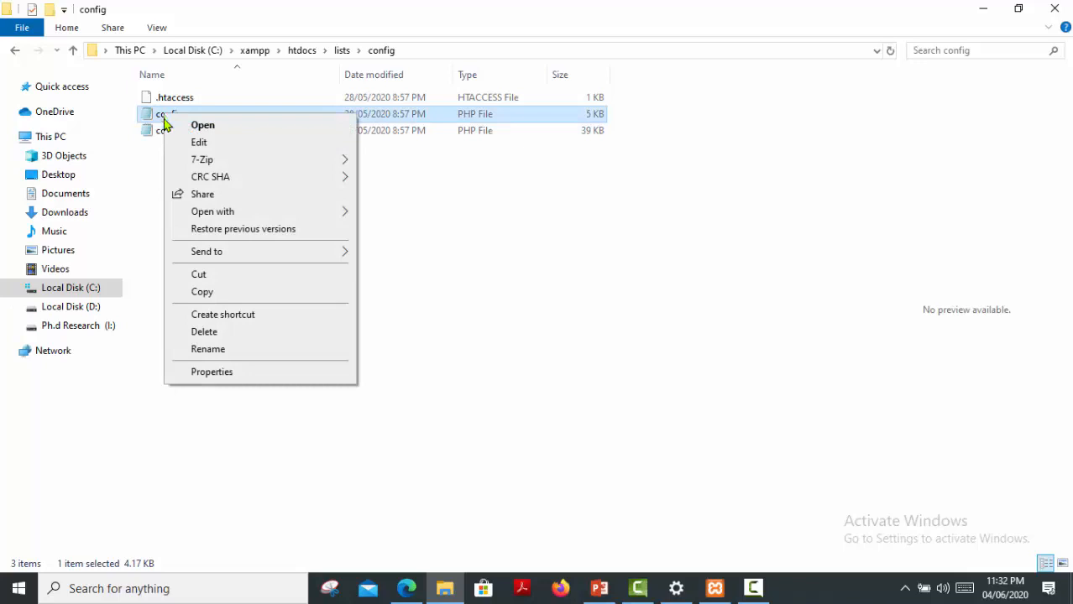
{"action": "left_click", "coordinate": [202, 350]}
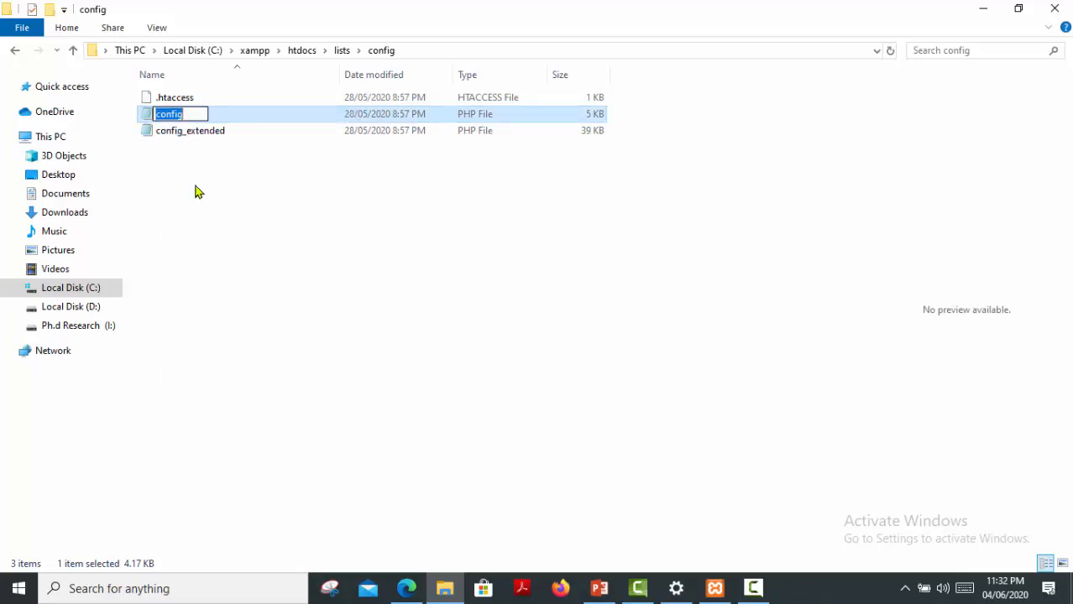
{"action": "left_click", "coordinate": [186, 114]}
{"action": "type", "text": "-old"}
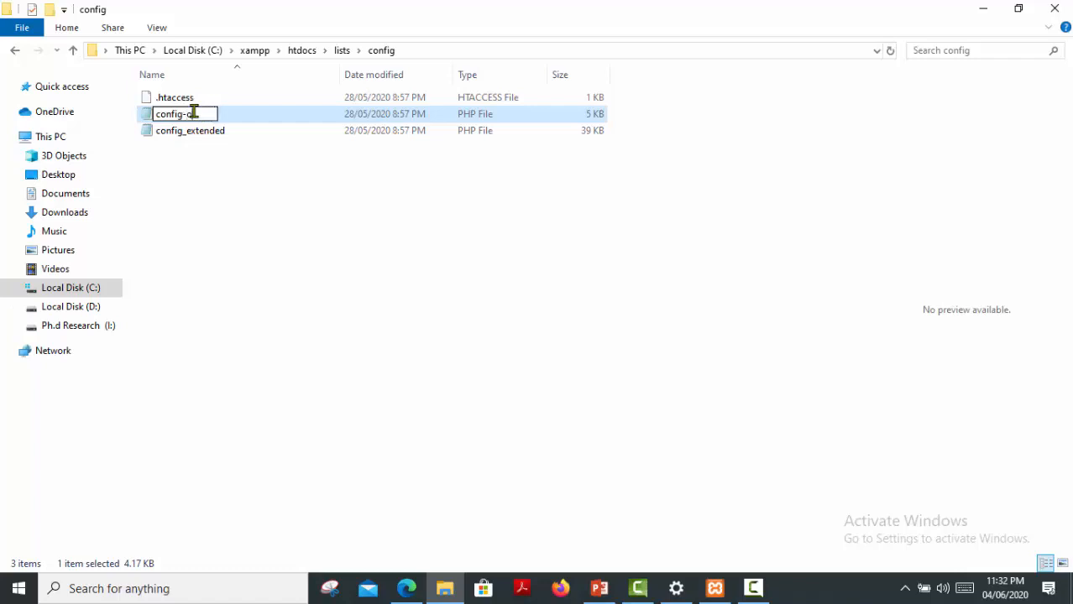
{"action": "left_click", "coordinate": [186, 186]}
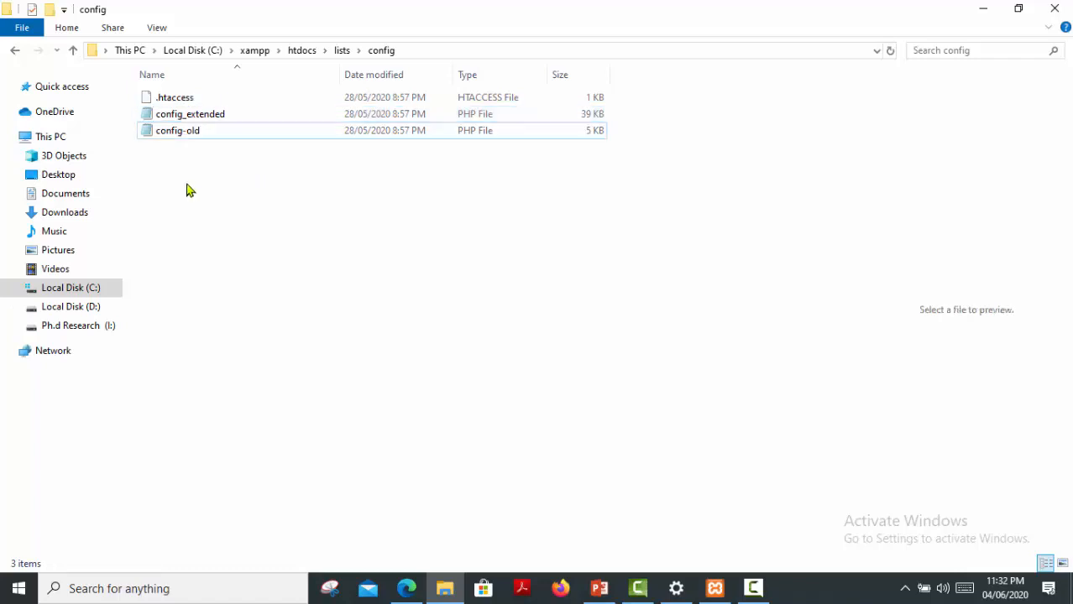
Restore config_extended with Ctrl+Z after accidentally deleting it.
{"action": "left_click", "coordinate": [165, 119]}
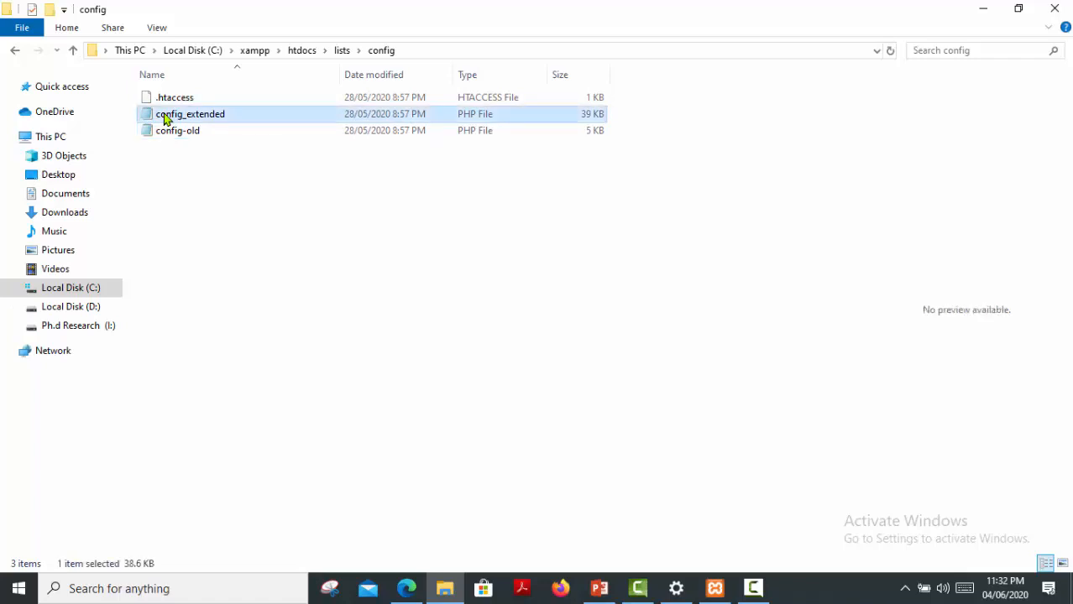
{"action": "right_click", "coordinate": [166, 120]}
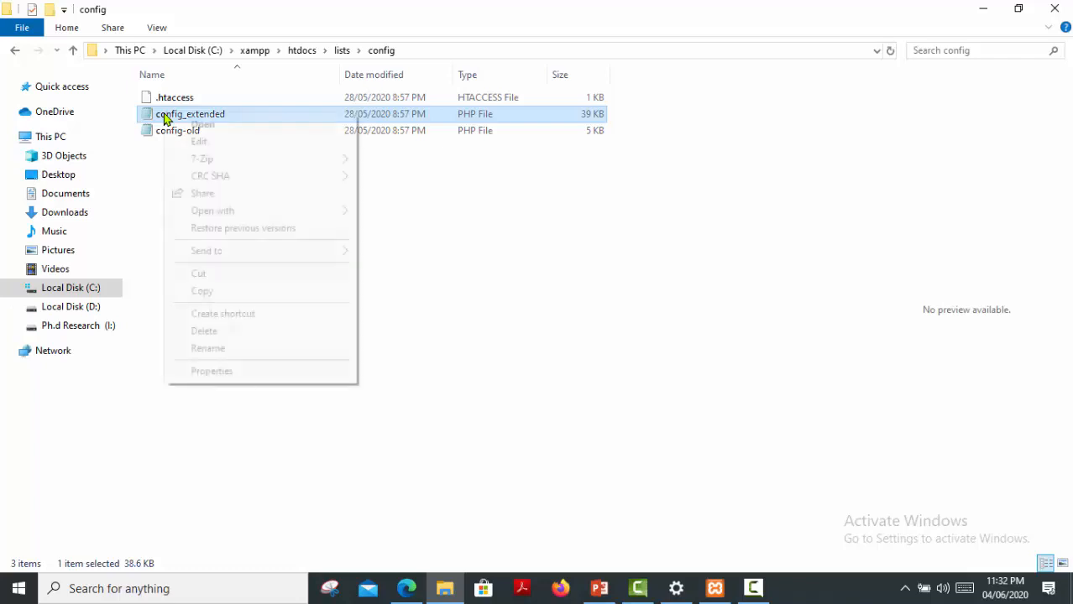
{"action": "left_click", "coordinate": [196, 335]}
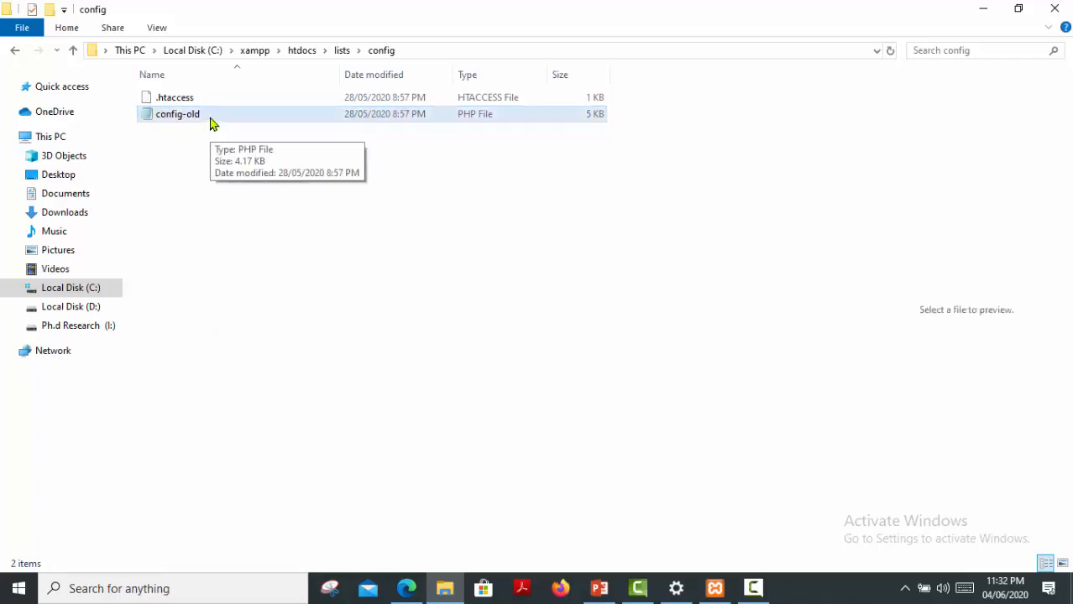
{"action": "key", "text": "ctrl+z"}
Rename config_extended to config and check the new name.
{"action": "right_click", "coordinate": [209, 122]}
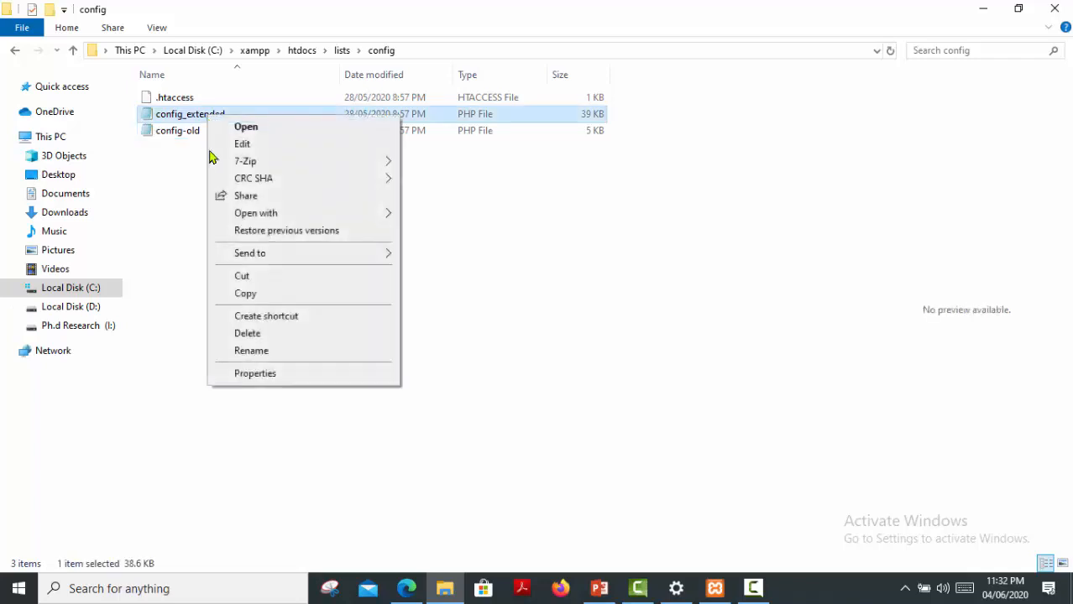
{"action": "left_click", "coordinate": [249, 348]}
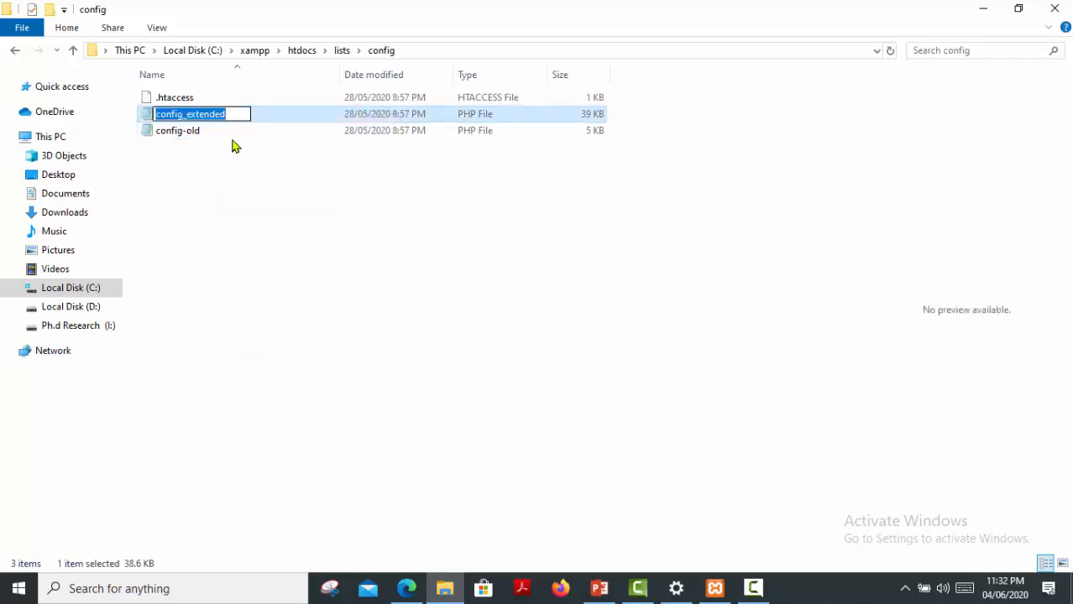
{"action": "left_click", "coordinate": [232, 113]}
{"action": "key", "text": "BackSpace"}
{"action": "key", "text": "BackSpace"}
{"action": "key", "text": "BackSpace"}
{"action": "key", "text": "BackSpace"}
{"action": "key", "text": "BackSpace"}
{"action": "key", "text": "BackSpace"}
{"action": "key", "text": "BackSpace"}
{"action": "key", "text": "BackSpace"}
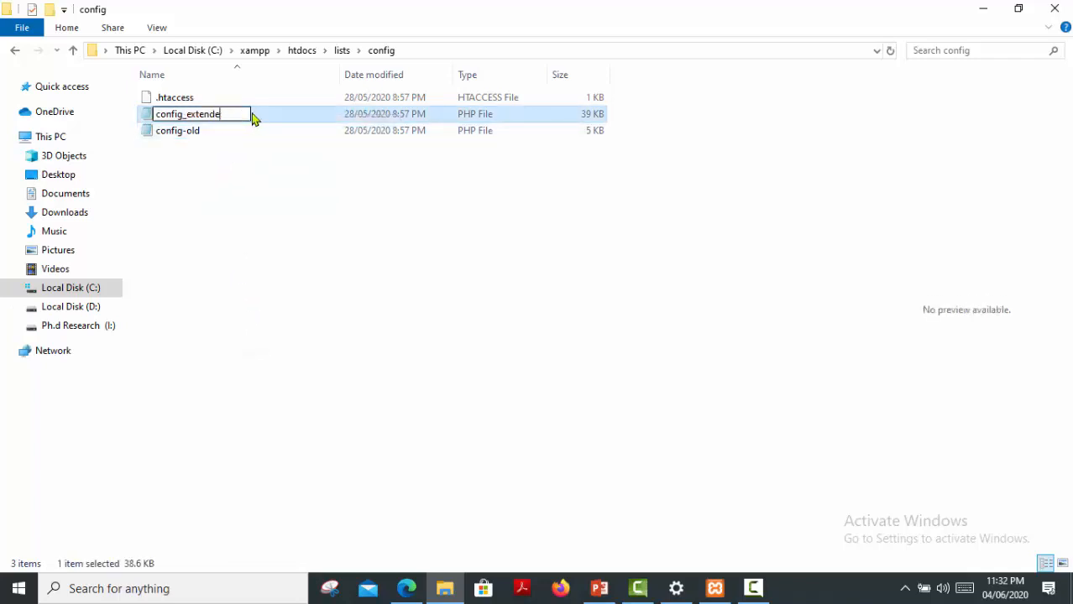
{"action": "key", "text": "BackSpace"}
{"action": "key", "text": "Return"}
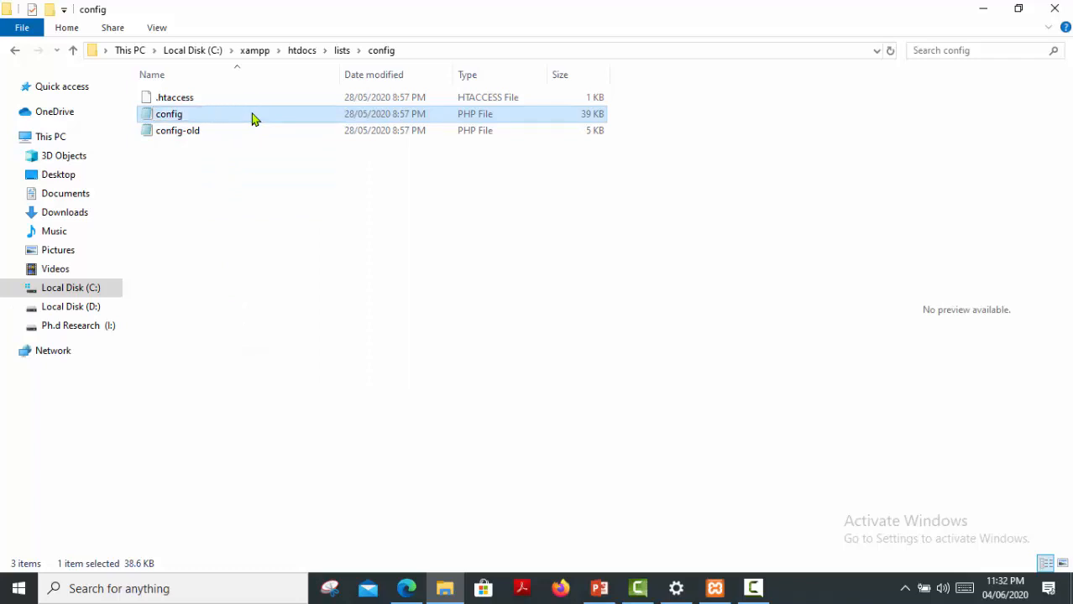
{"action": "left_click", "coordinate": [171, 118]}
{"action": "left_click", "coordinate": [143, 114]}
{"action": "right_click", "coordinate": [144, 117]}
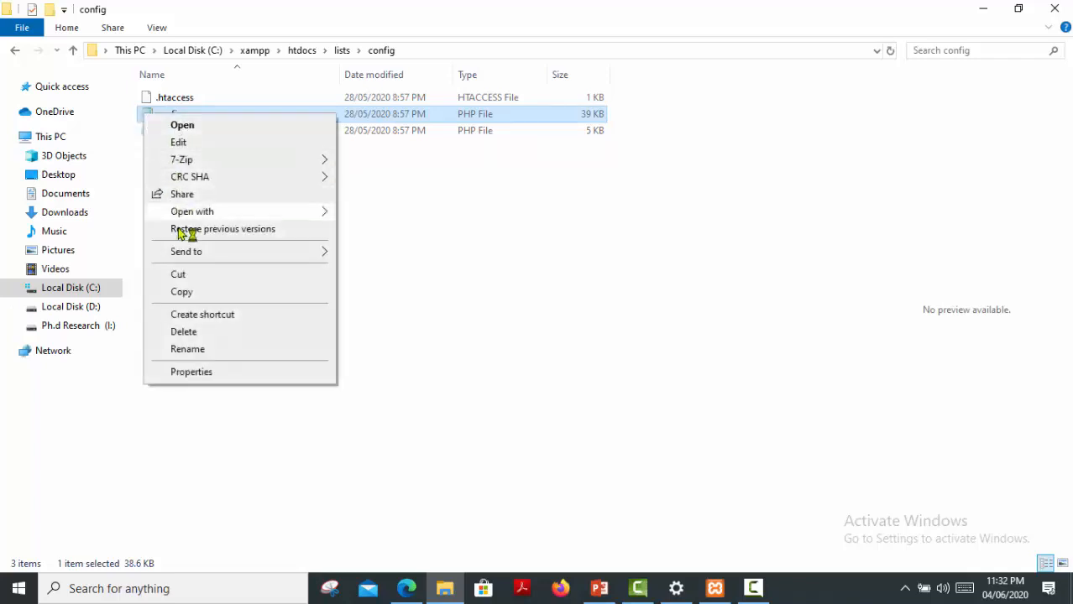
Maximize the Notepad window showing the config file and highlight the phplistdb database name setting.
{"action": "mouse_move", "coordinate": [198, 214]}
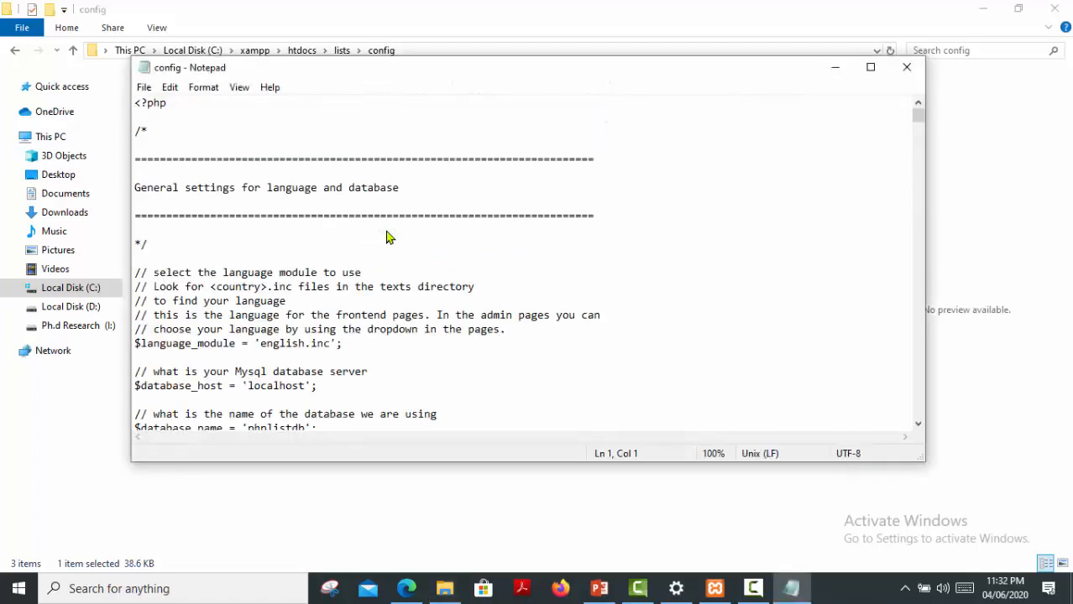
{"action": "left_click", "coordinate": [871, 68]}
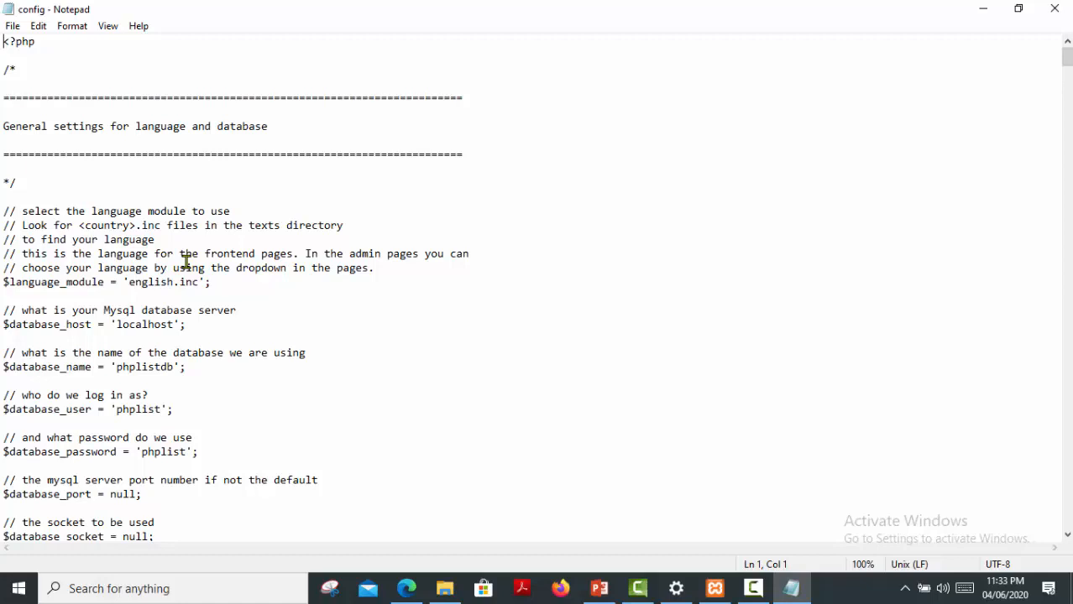
{"action": "left_click_drag", "start_coordinate": [2, 353], "coordinate": [198, 383]}
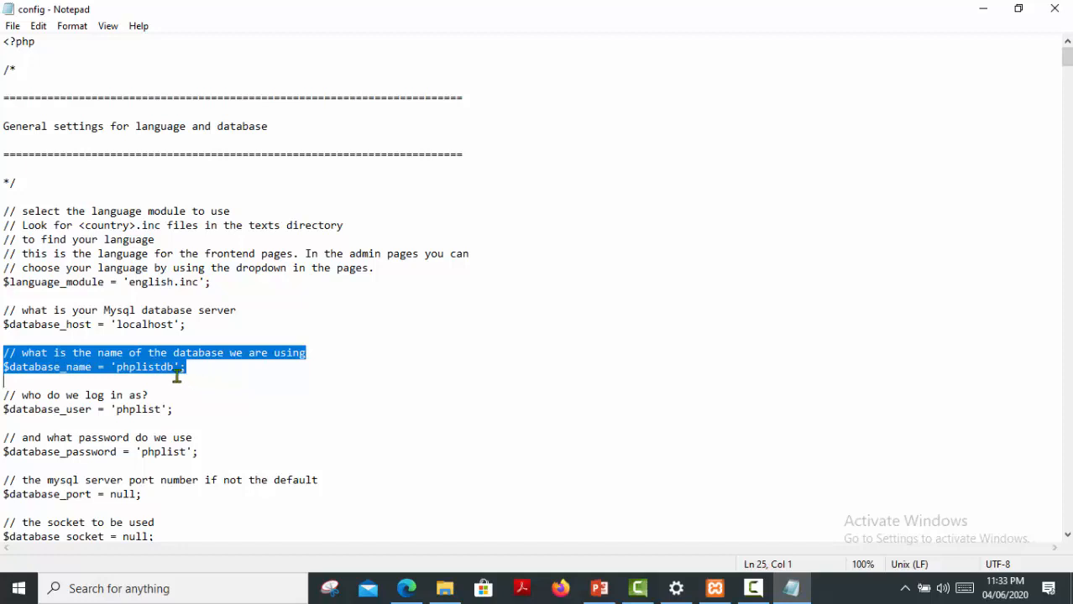
{"action": "left_click", "coordinate": [175, 378]}
{"action": "key", "text": "Down"}
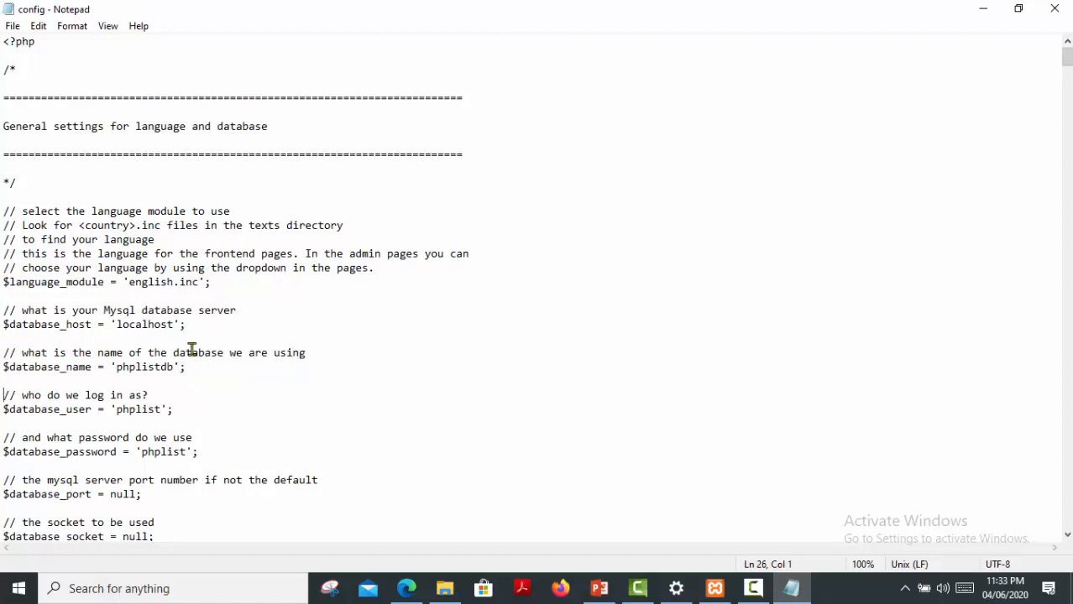
{"action": "double_click", "coordinate": [170, 353]}
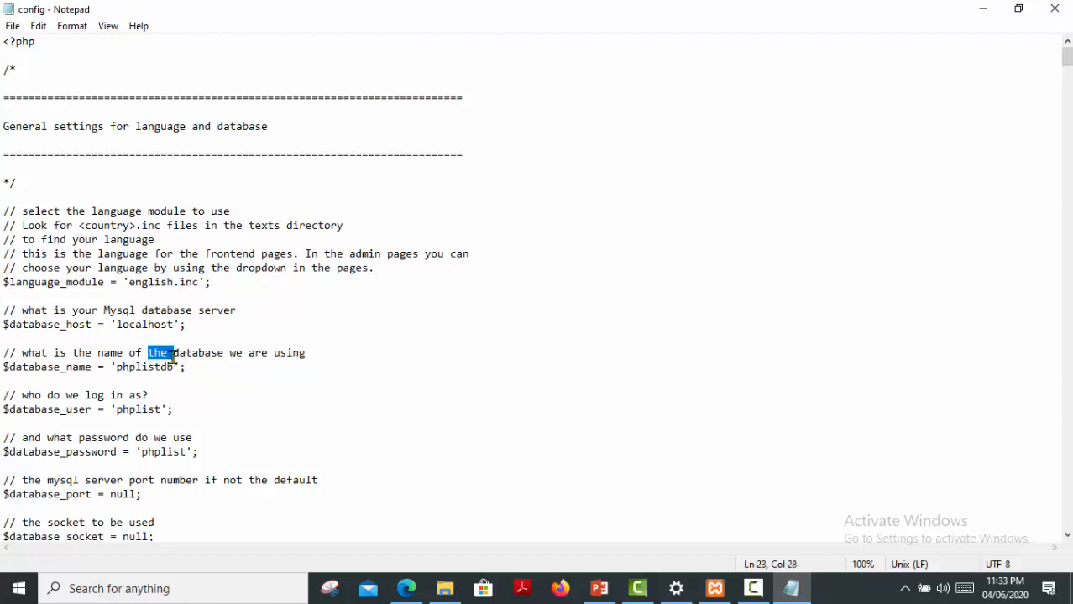
{"action": "left_click", "coordinate": [181, 365]}
{"action": "key", "text": "Left"}
{"action": "key", "text": "Right"}
{"action": "key", "text": "BackSpace"}
{"action": "key", "text": "BackSpace"}
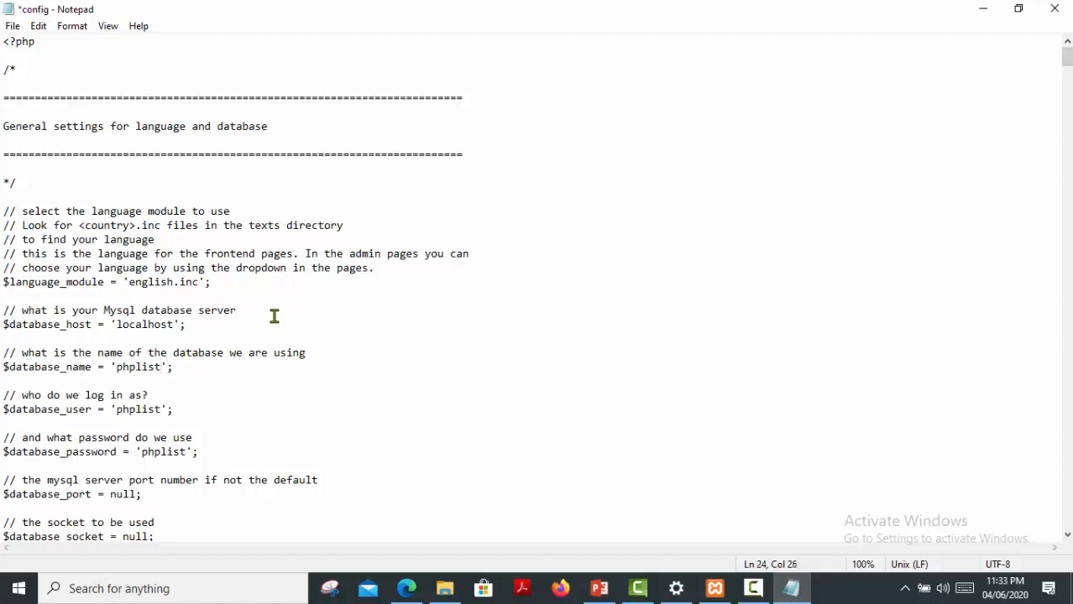
{"action": "left_click", "coordinate": [5, 397]}
{"action": "left_click_drag", "start_coordinate": [4, 401], "coordinate": [216, 414]}
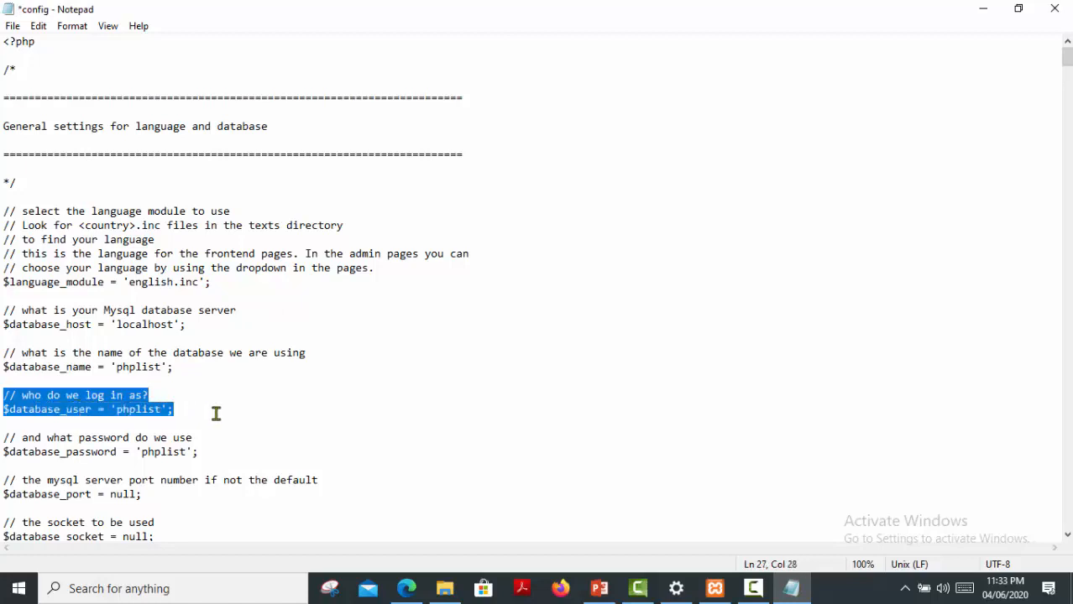
{"action": "left_click", "coordinate": [157, 410]}
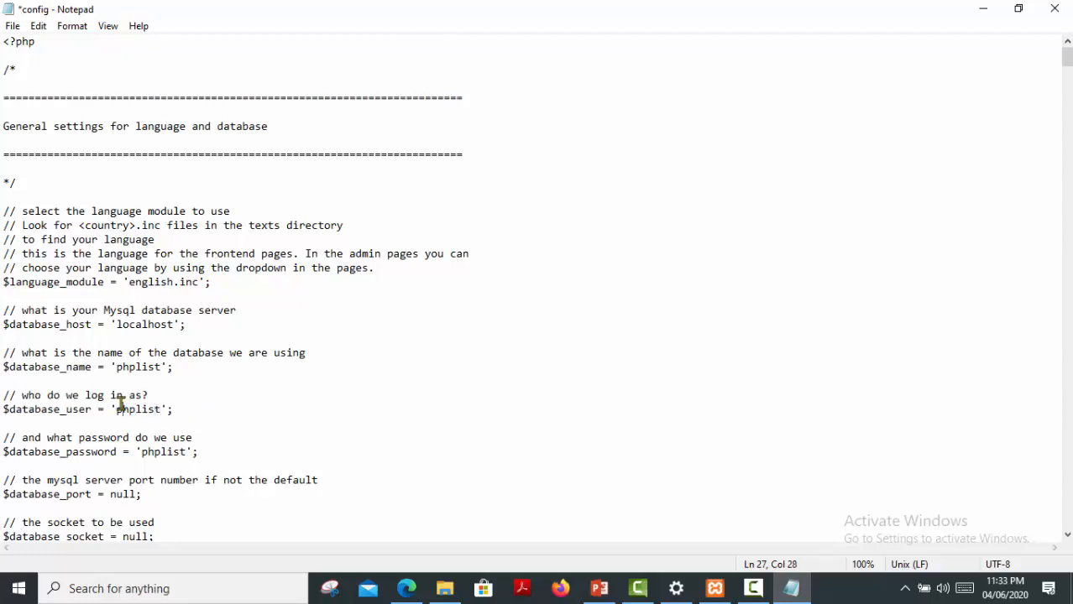
{"action": "double_click", "coordinate": [120, 409]}
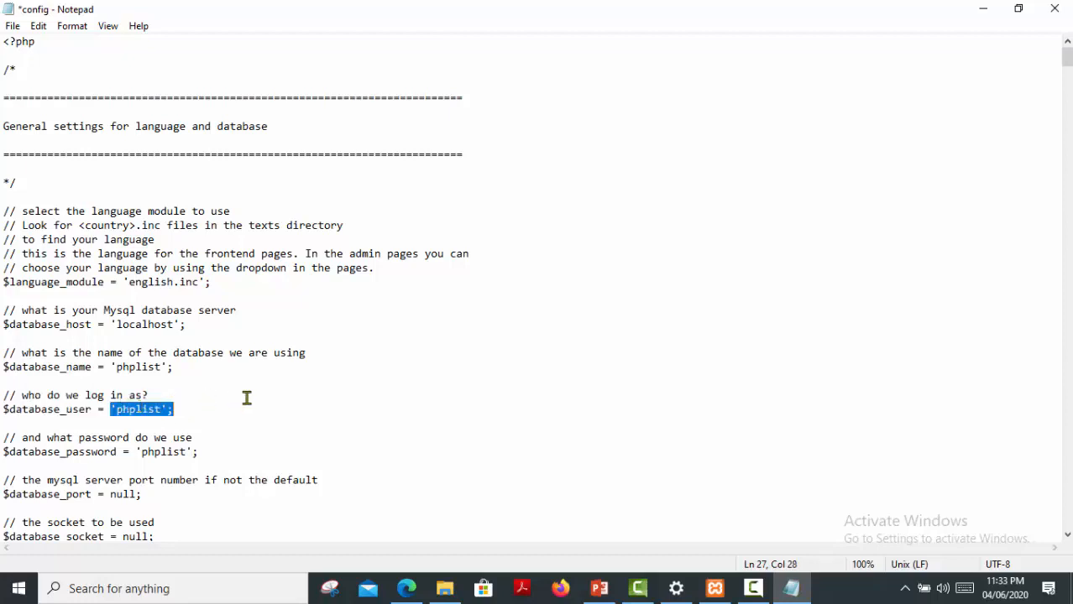
{"action": "scroll", "coordinate": [175, 425], "scroll_direction": "down", "scroll_amount": 1}
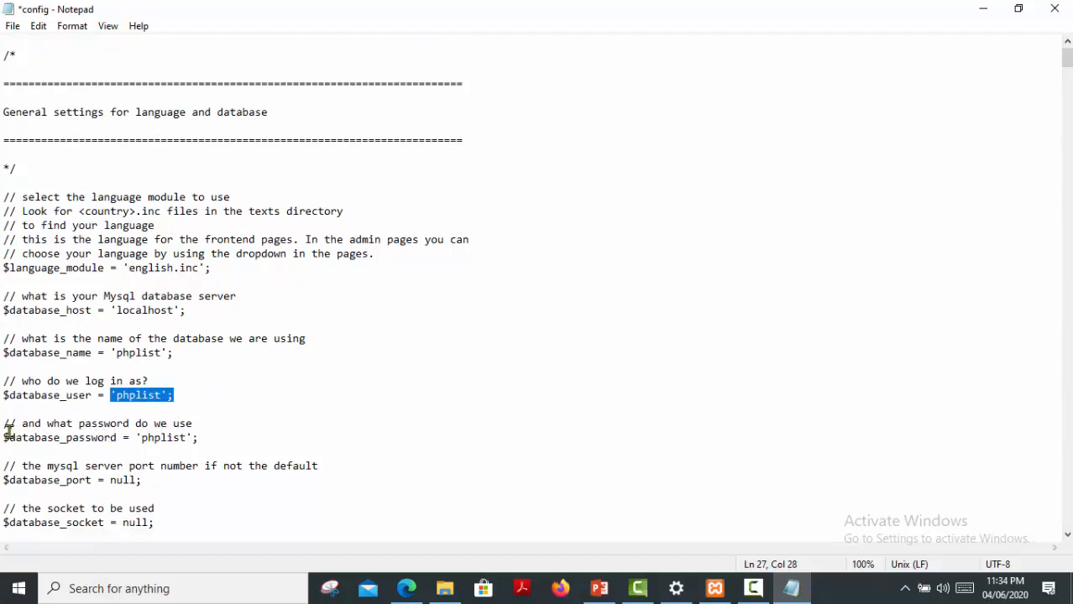
{"action": "left_click_drag", "start_coordinate": [4, 438], "coordinate": [216, 433]}
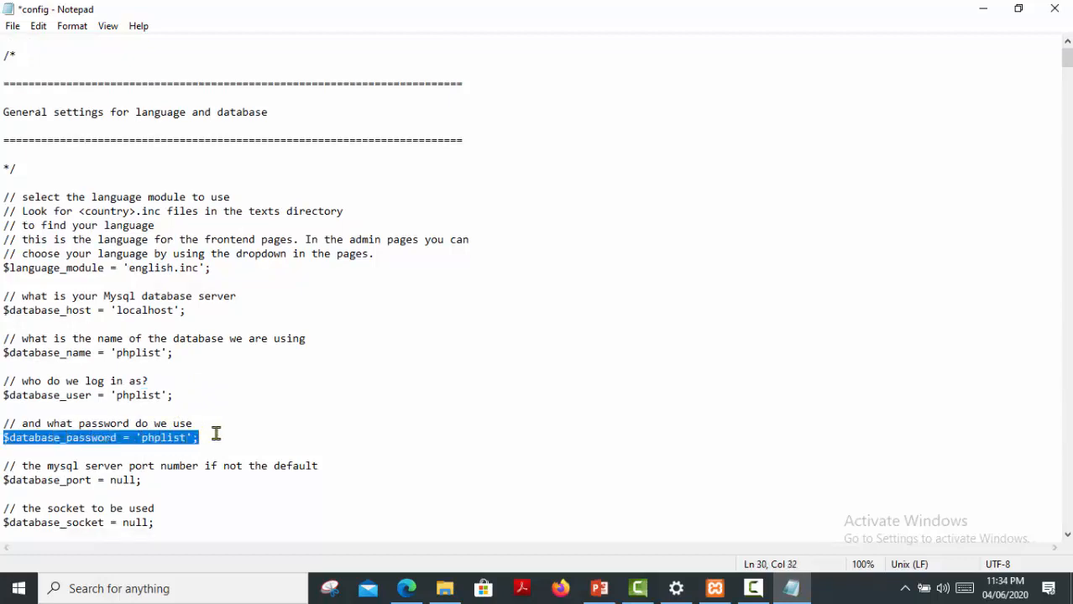
{"action": "double_click", "coordinate": [165, 436]}
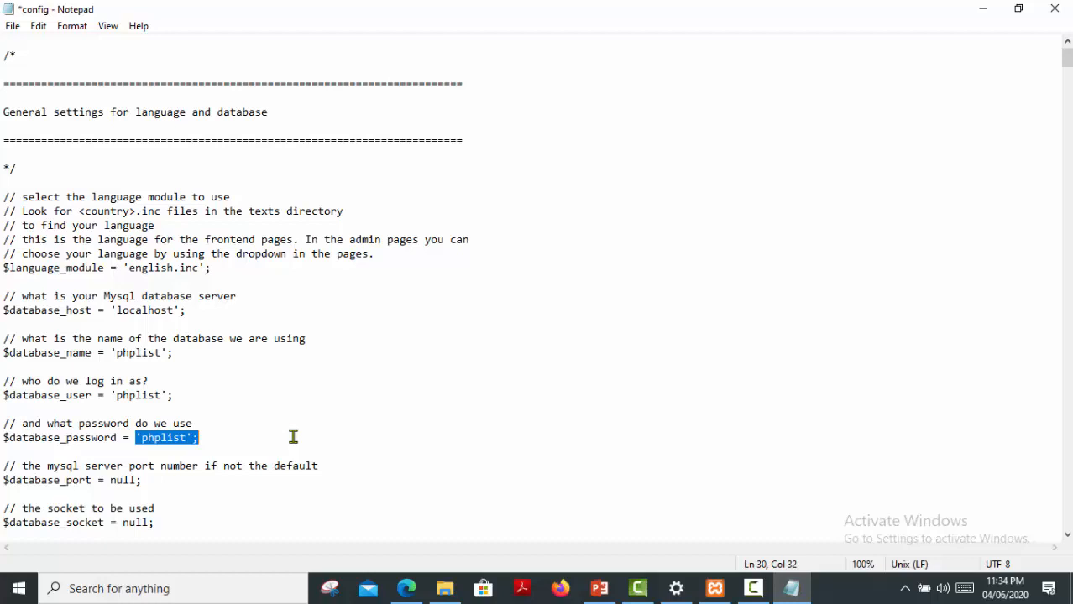
Search the config for 'test' and change define('TEST', 1) to define('TEST', 0).
{"action": "key", "text": "ctrl+f"}
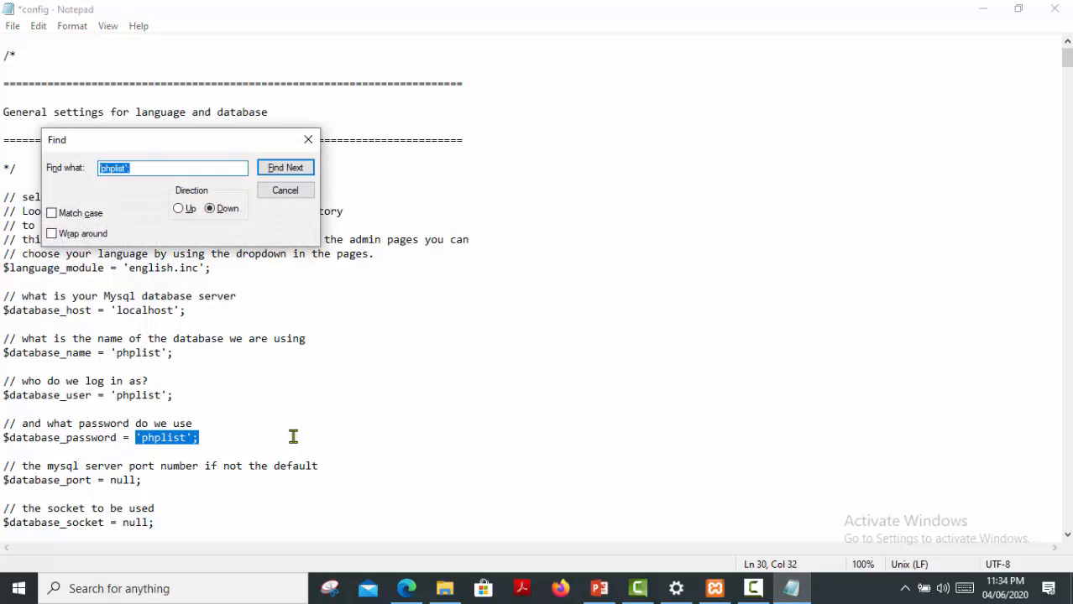
{"action": "type", "text": "test"}
{"action": "key", "text": "Return"}
{"action": "key", "text": "Return"}
{"action": "key", "text": "Return"}
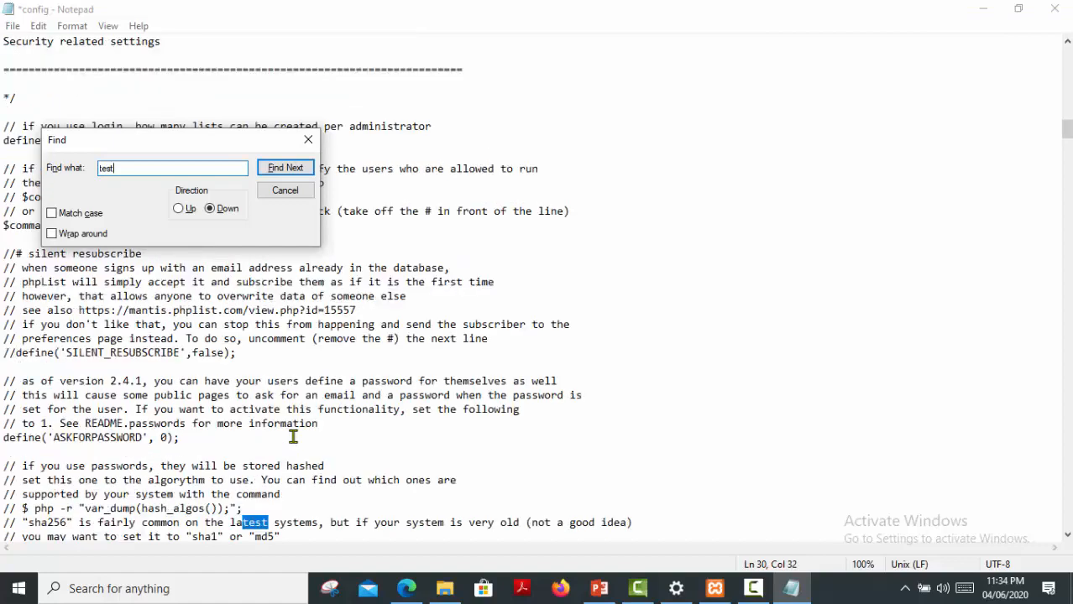
{"action": "key", "text": "Return"}
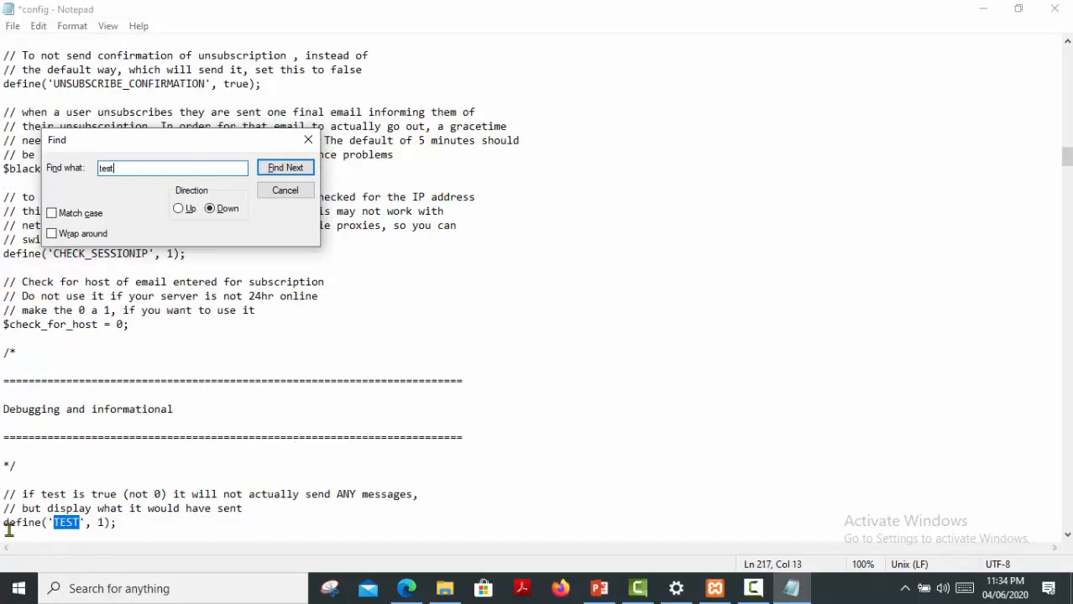
{"action": "left_click_drag", "start_coordinate": [7, 529], "coordinate": [26, 522]}
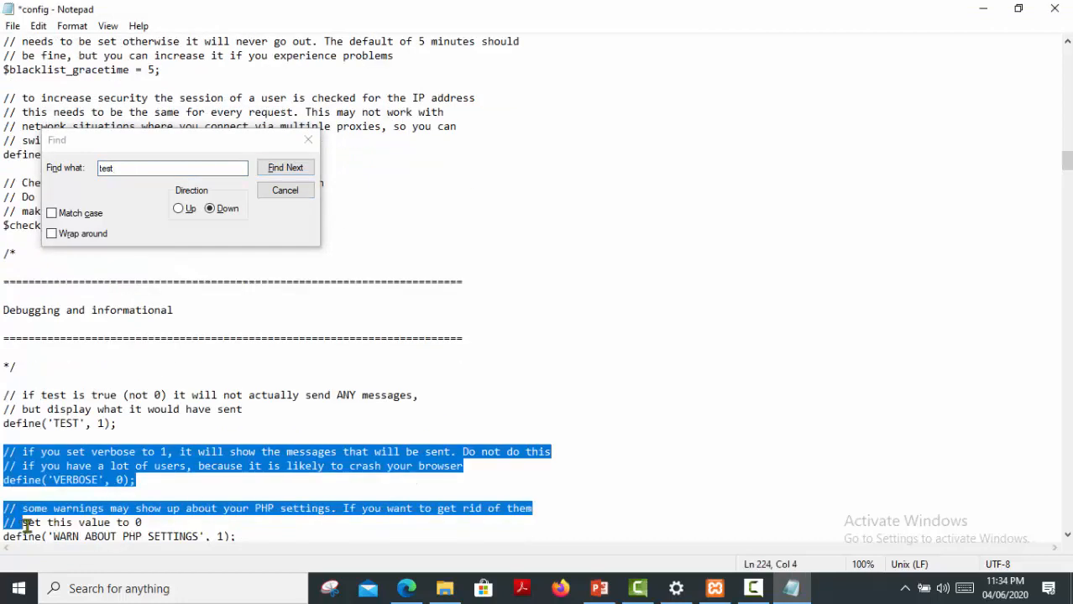
{"action": "left_click", "coordinate": [110, 450]}
{"action": "left_click_drag", "start_coordinate": [4, 423], "coordinate": [120, 422]}
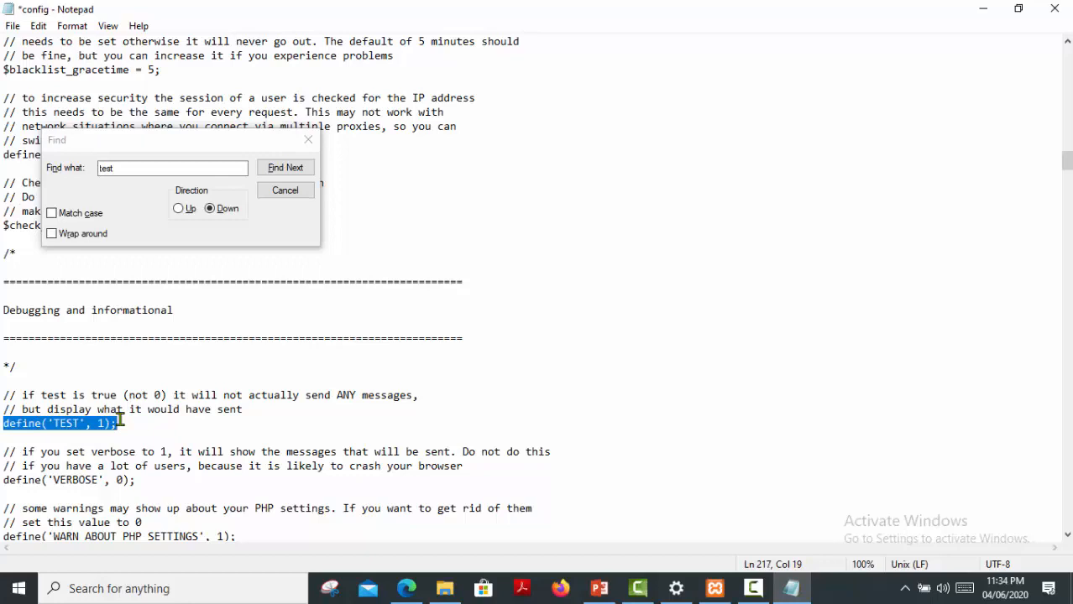
{"action": "left_click", "coordinate": [108, 423]}
{"action": "left_click", "coordinate": [102, 423]}
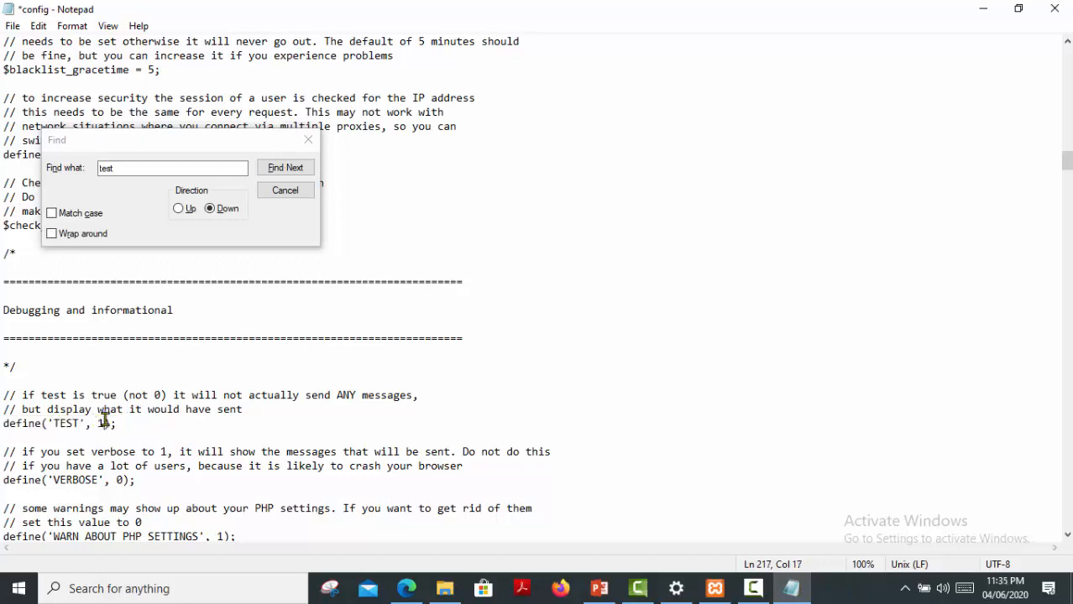
{"action": "key", "text": "BackSpace"}
{"action": "type", "text": "0"}
Close the search box, save the edited config file and close Notepad.
{"action": "left_click", "coordinate": [293, 198]}
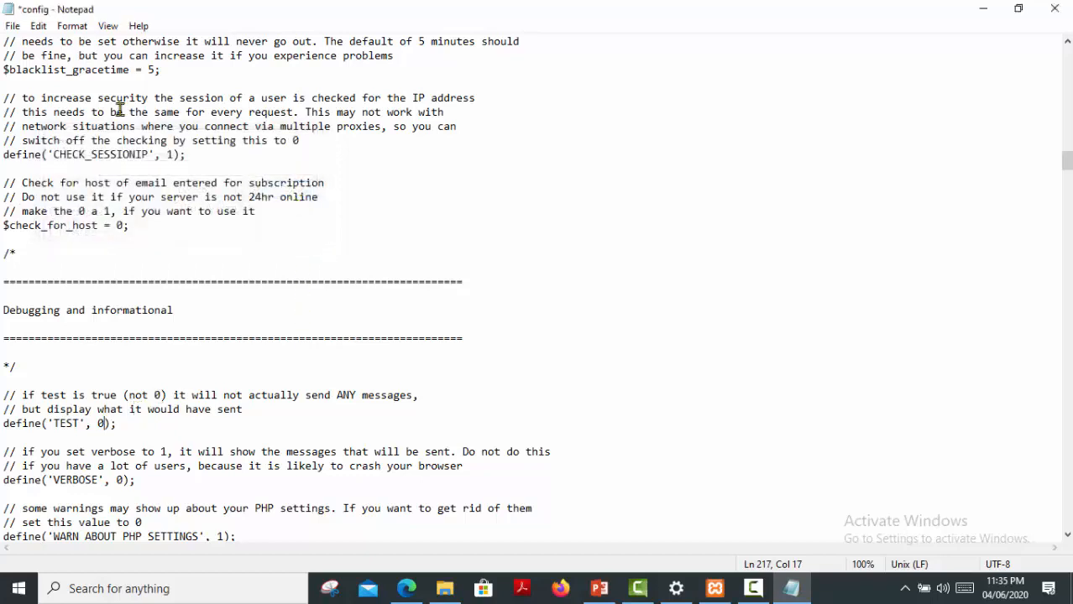
{"action": "left_click", "coordinate": [13, 26]}
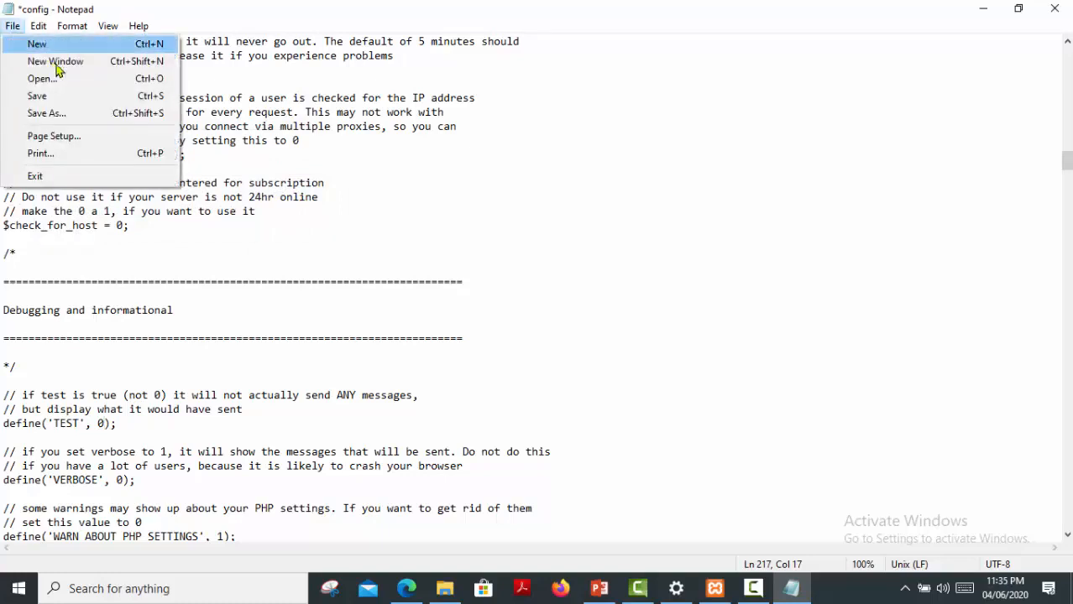
{"action": "left_click", "coordinate": [48, 95]}
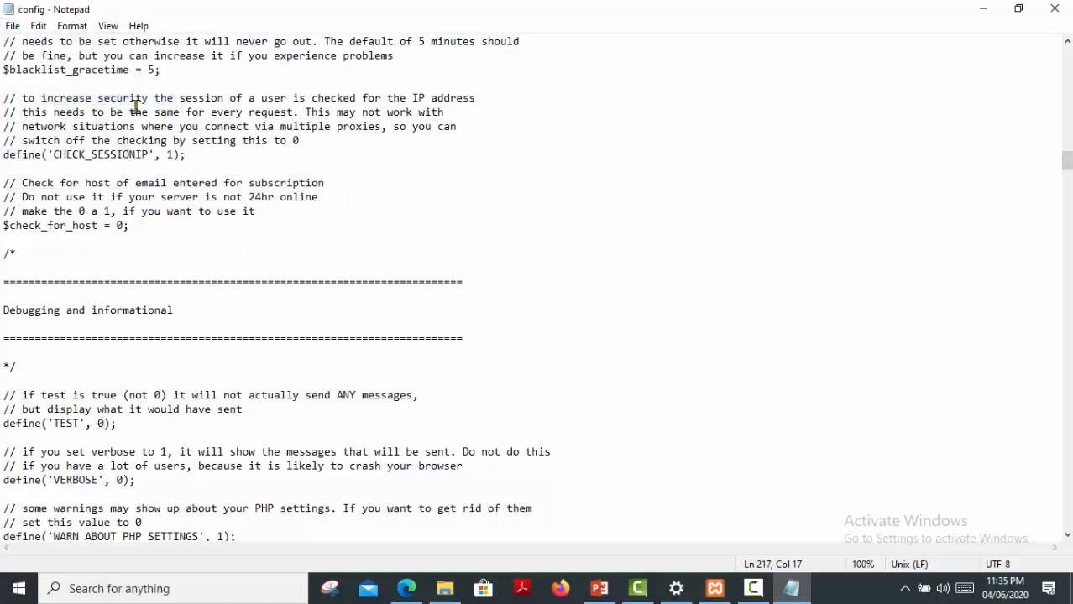
{"action": "left_click", "coordinate": [1056, 15]}
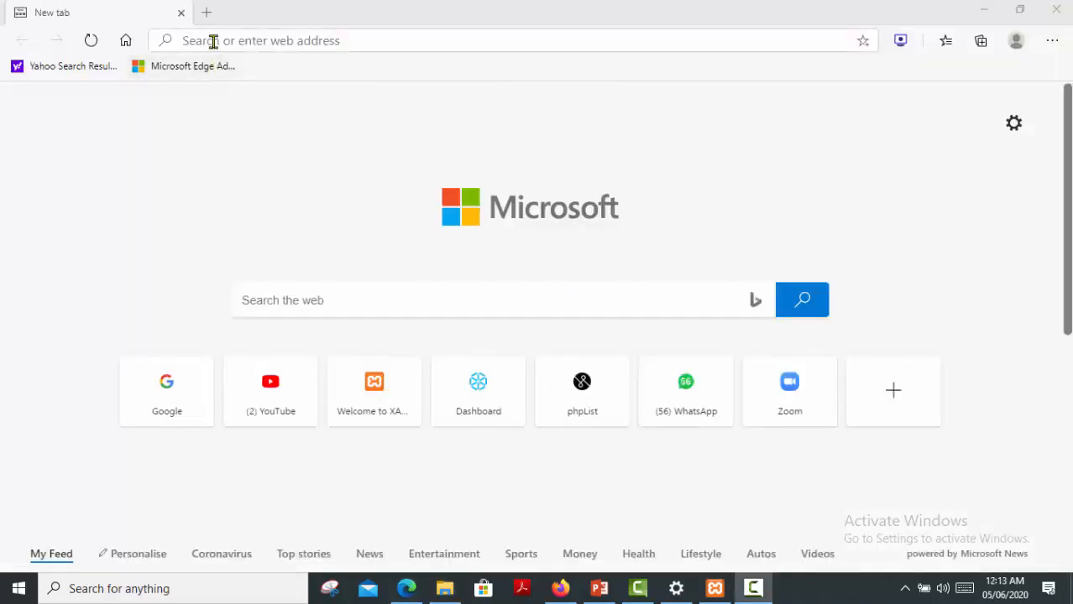
Load localhost/lists/admin in Edge to reach the phpList admin dashboard.
{"action": "left_click", "coordinate": [213, 41]}
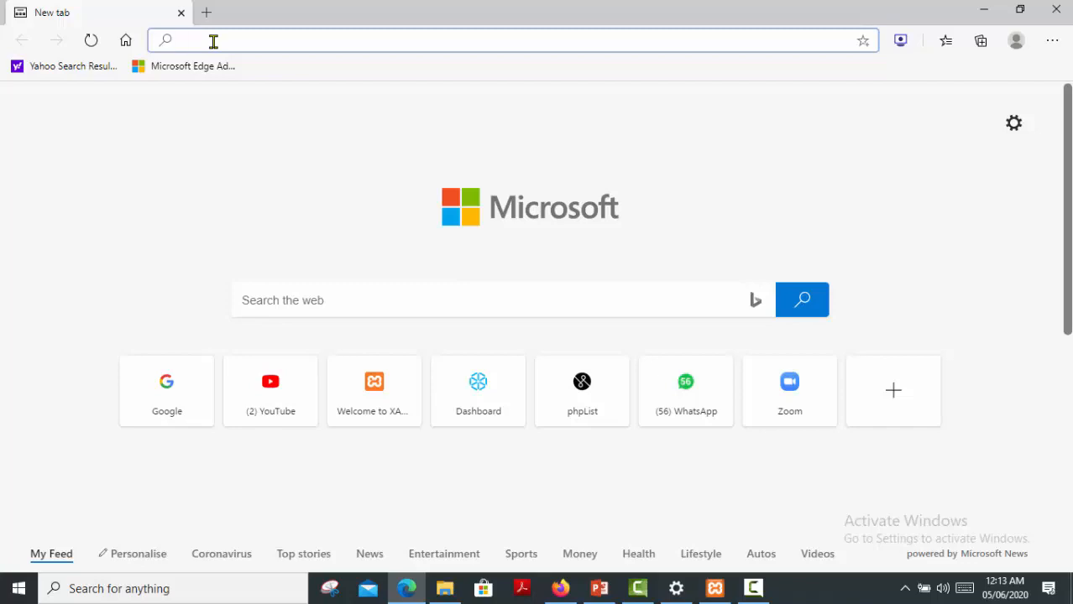
{"action": "type", "text": "local"}
{"action": "type", "text": "host"}
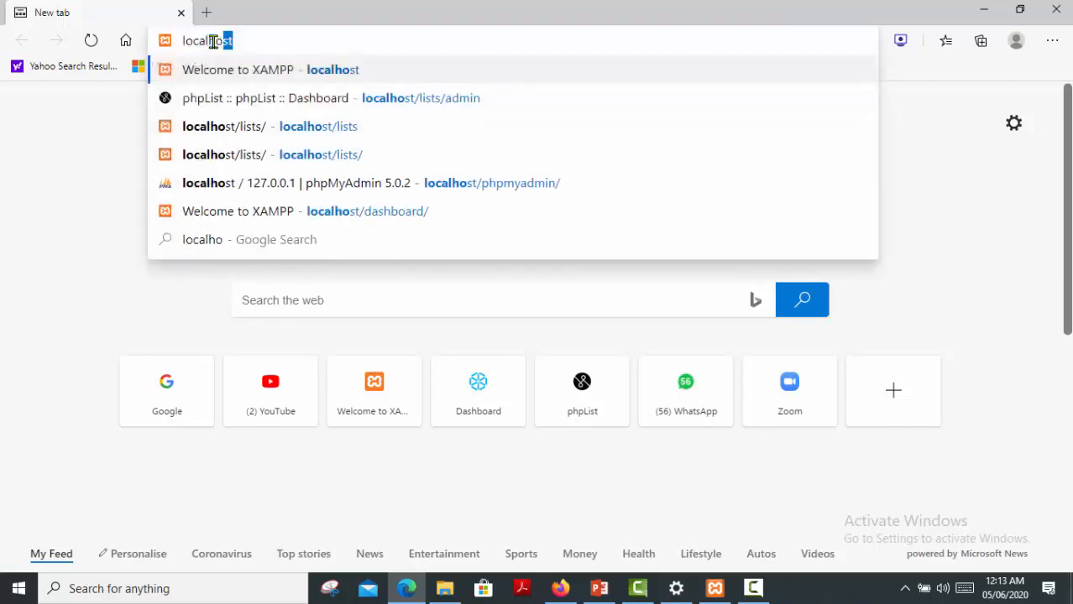
{"action": "type", "text": "/lists"}
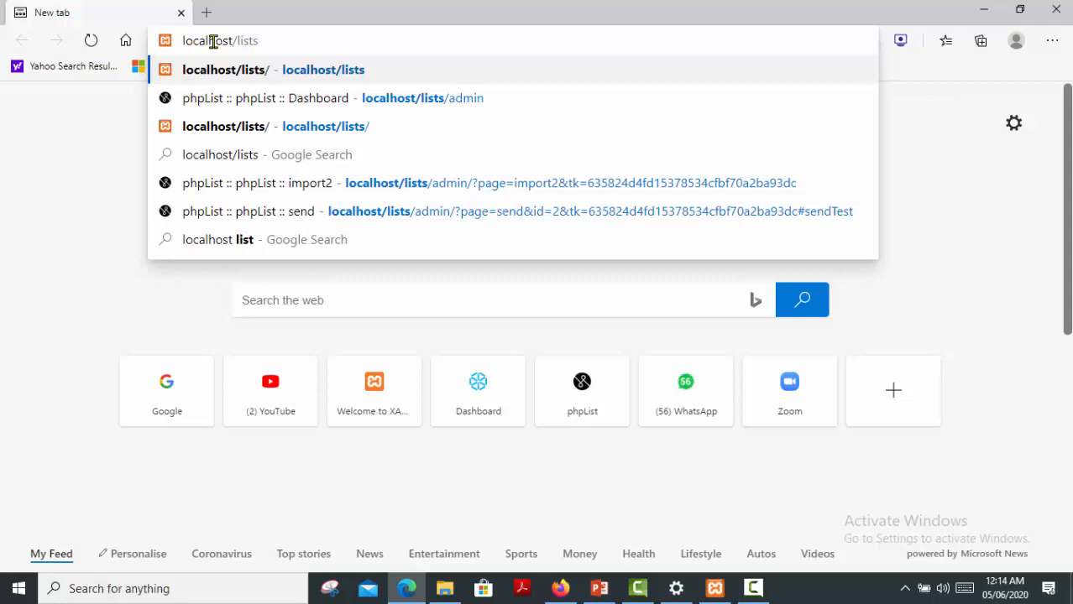
{"action": "type", "text": "/admin"}
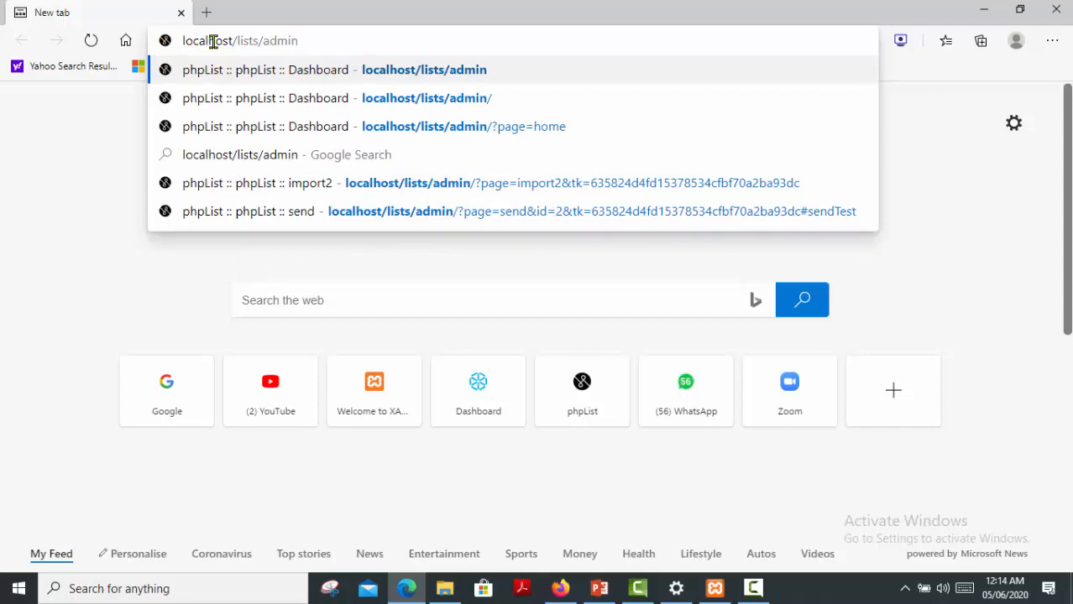
{"action": "key", "text": "Return"}
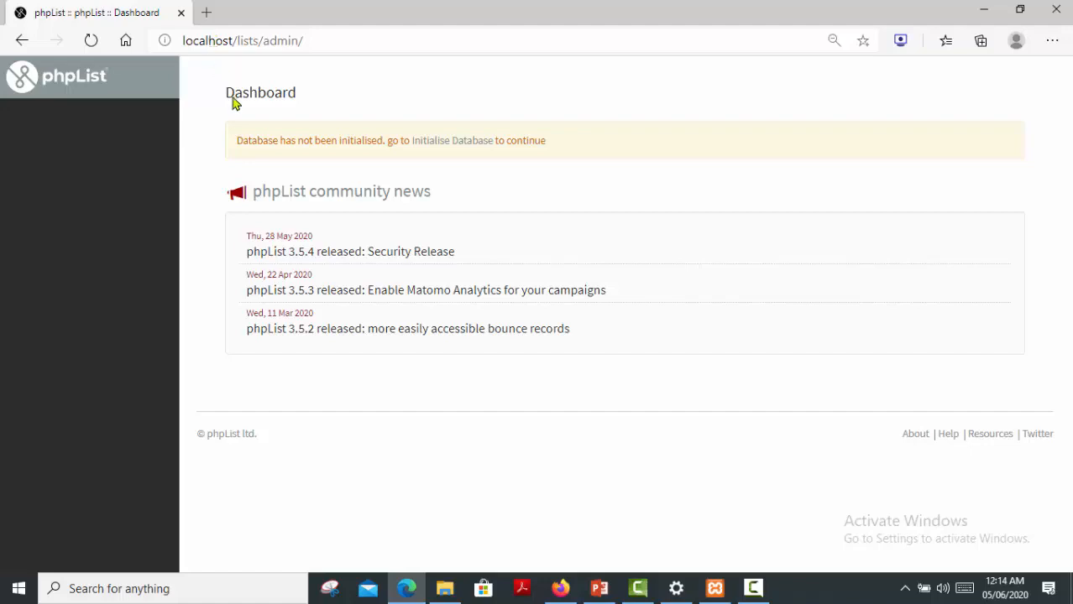
Follow the Initialise Database link on the 'database not initialised' notice.
{"action": "left_click_drag", "start_coordinate": [236, 140], "coordinate": [567, 146]}
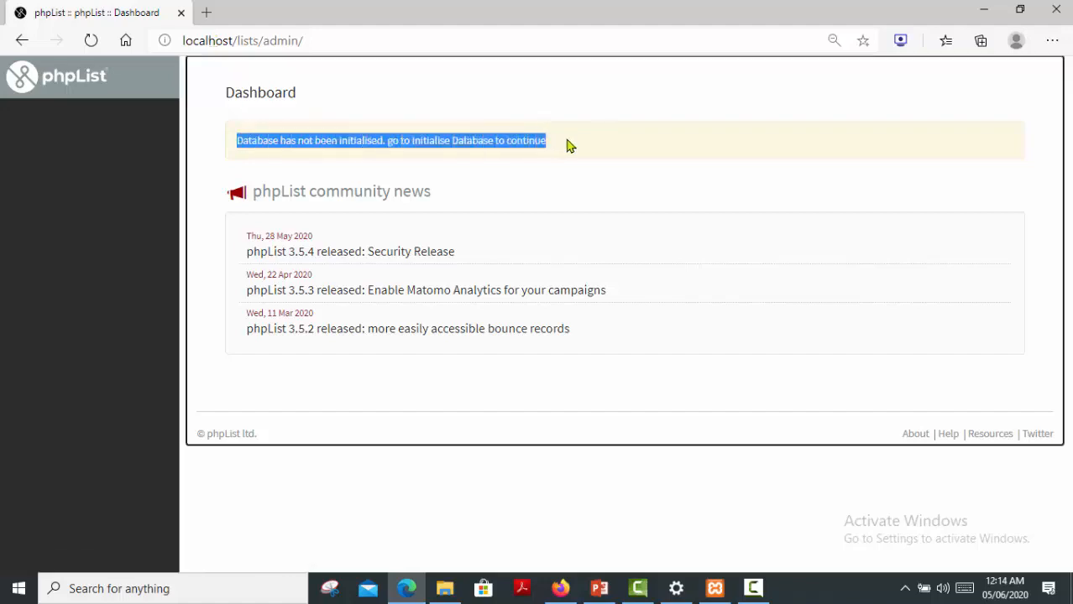
{"action": "left_click", "coordinate": [507, 173]}
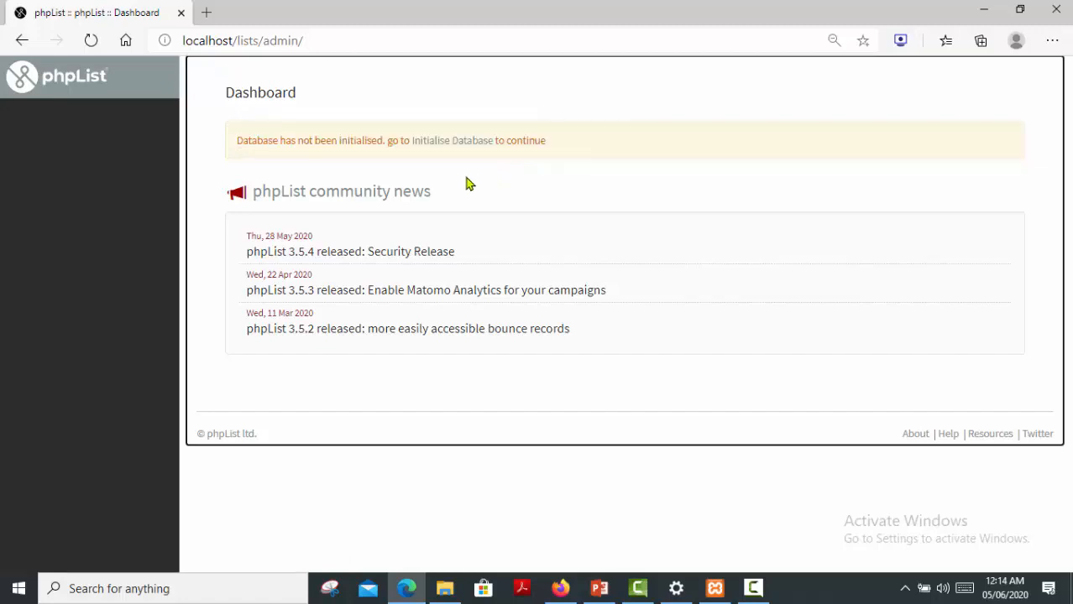
{"action": "left_click", "coordinate": [438, 144]}
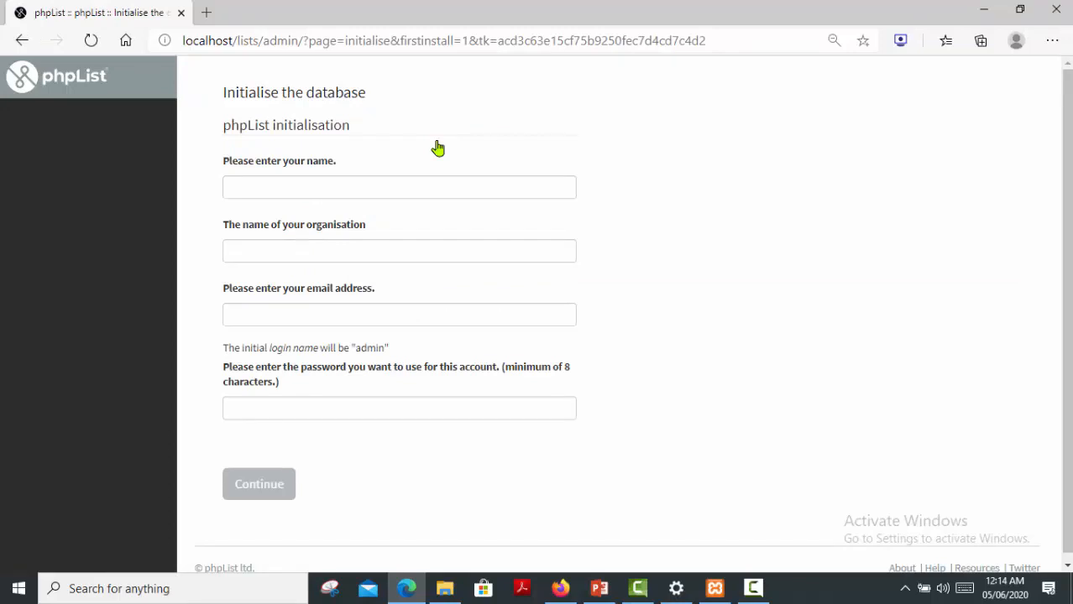
Enter the administrator's full name, organisation and e-mail address, dismissing autofill suggestions; login name stays admin.
{"action": "left_click", "coordinate": [348, 185]}
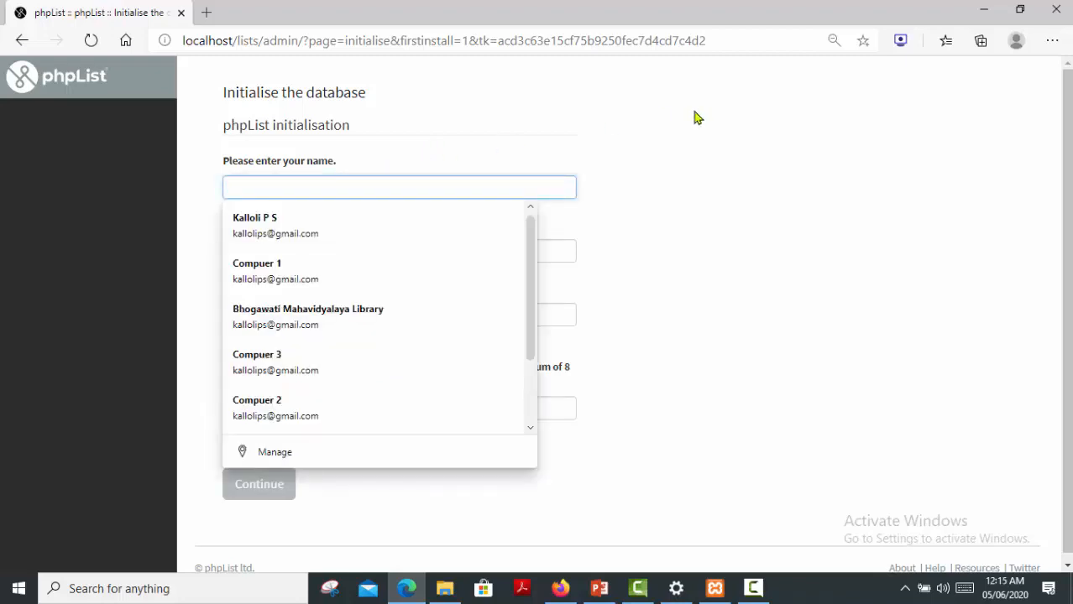
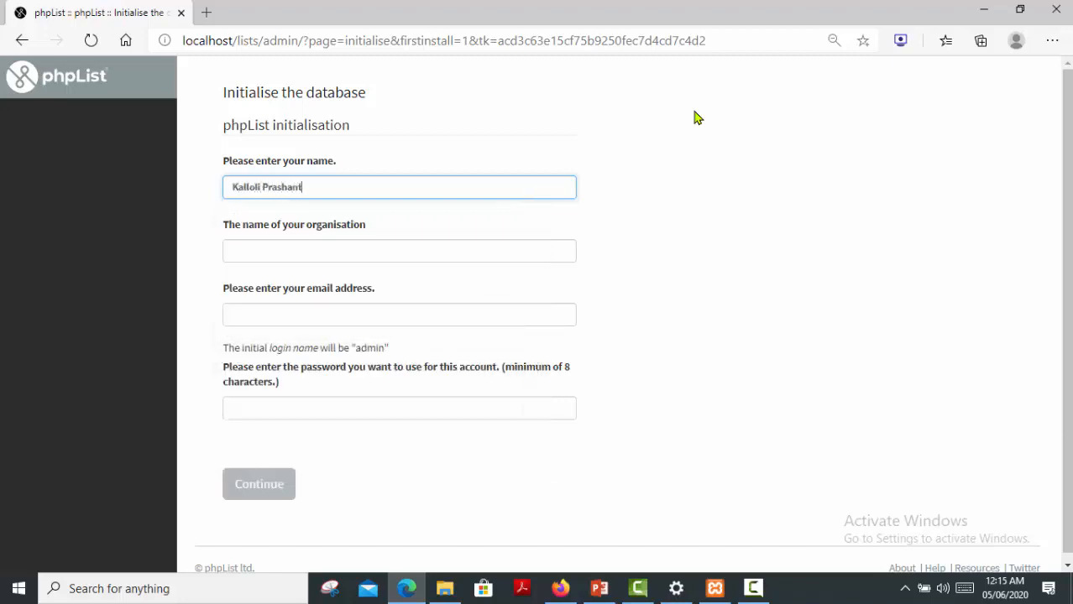
{"action": "left_click", "coordinate": [307, 246]}
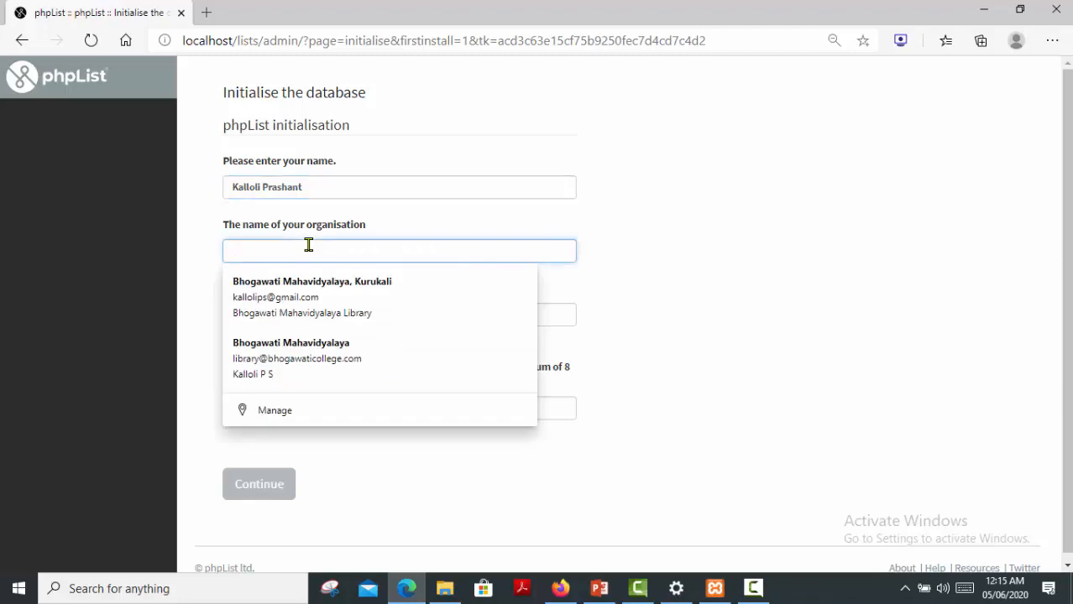
{"action": "type", "text": "Bhogawati Mahavidyalaya, Kurukali"}
{"action": "left_click", "coordinate": [308, 289]}
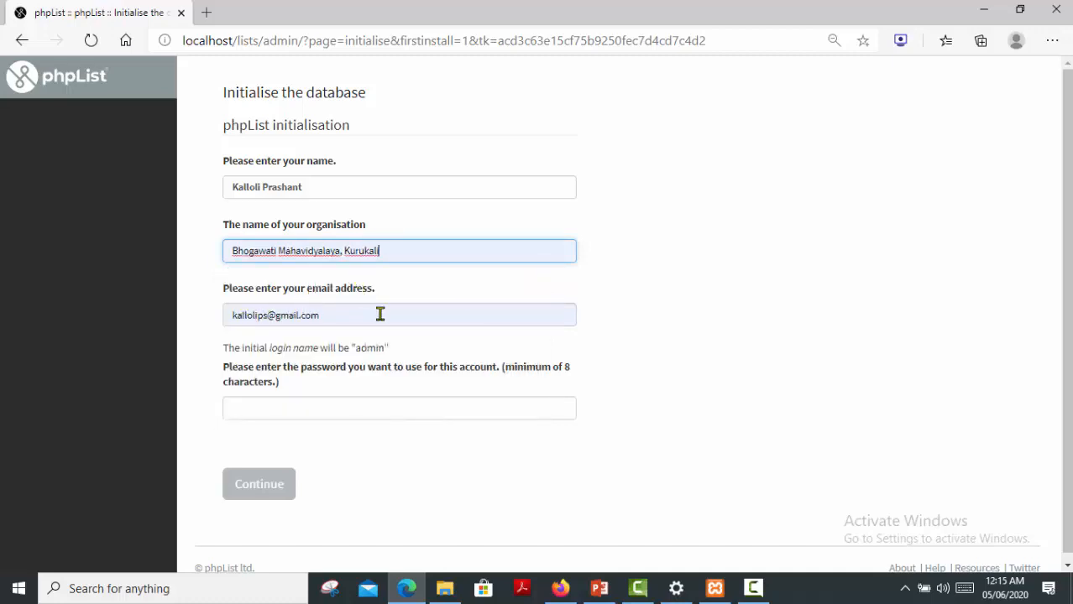
{"action": "left_click", "coordinate": [342, 319]}
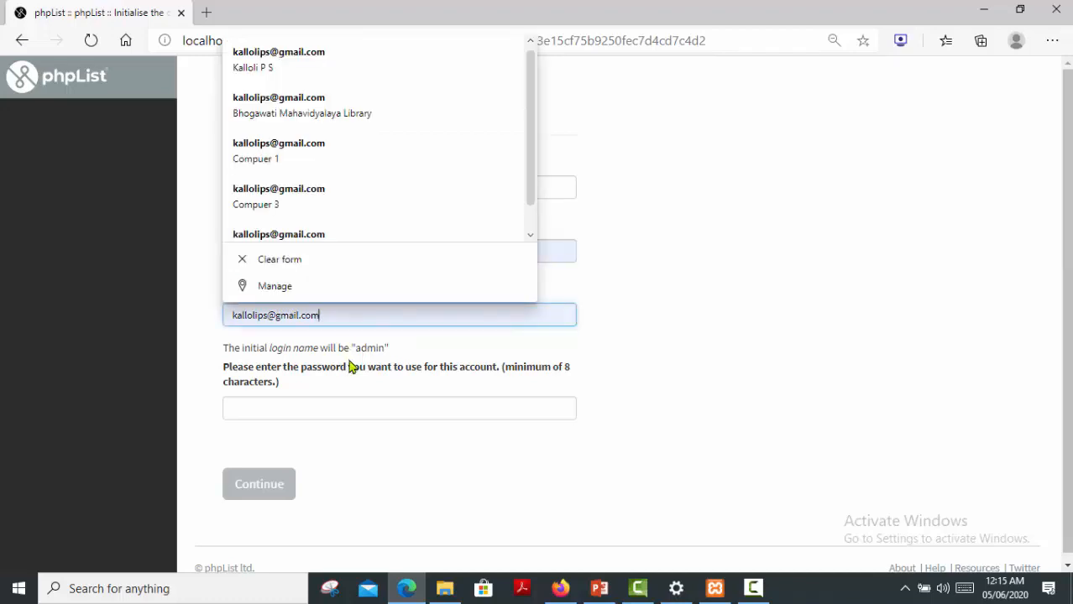
{"action": "left_click", "coordinate": [646, 338]}
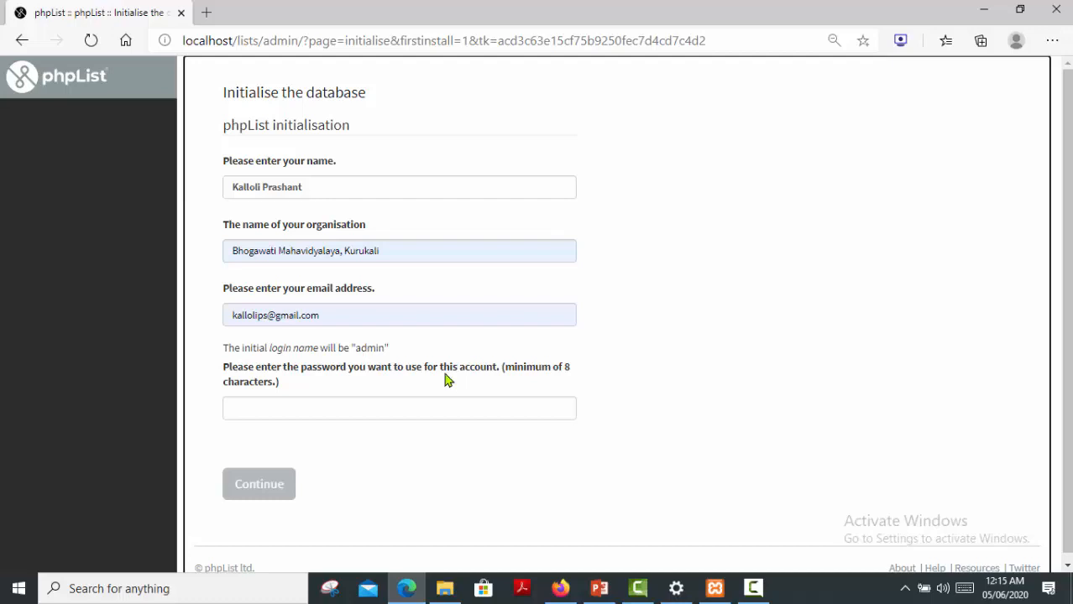
{"action": "left_click_drag", "start_coordinate": [400, 354], "coordinate": [225, 359]}
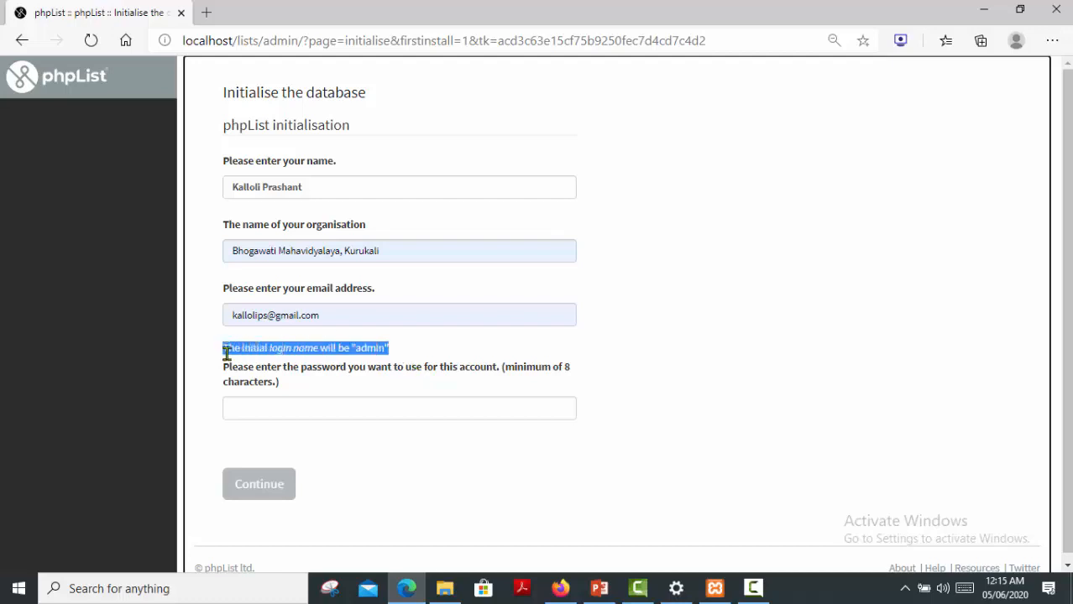
Enter an admin password of at least 8 characters and submit the initialisation form.
{"action": "left_click", "coordinate": [274, 411]}
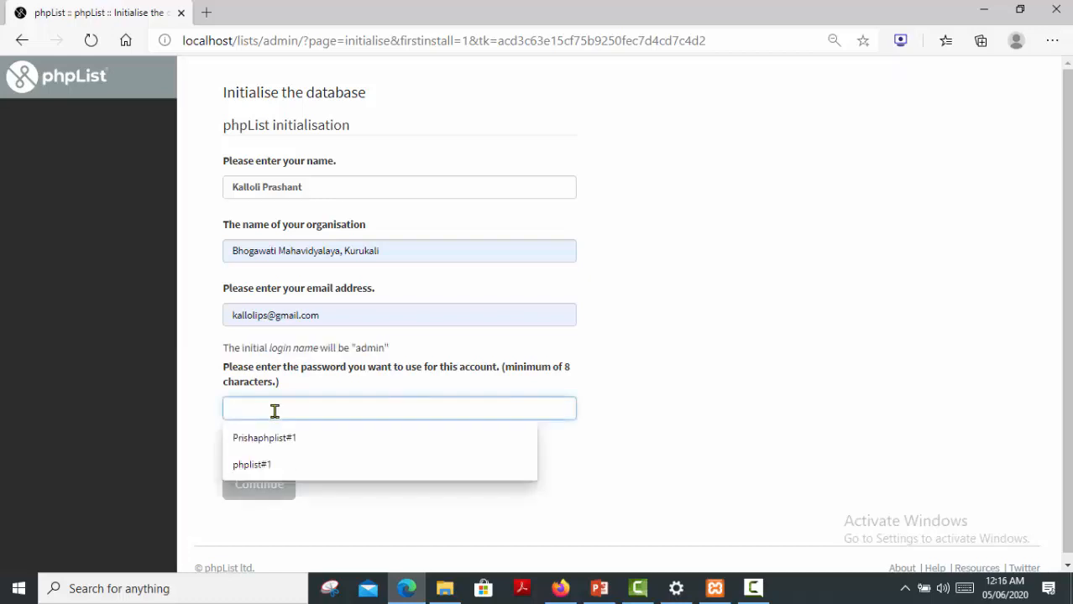
{"action": "type", "text": "ph"}
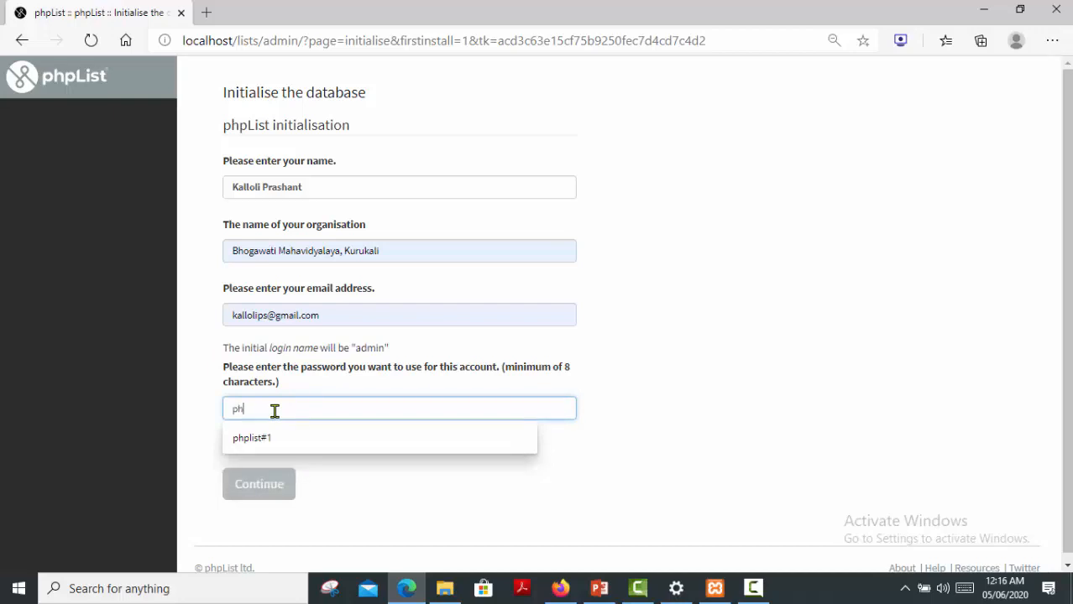
{"action": "type", "text": "plist"}
{"action": "left_click", "coordinate": [601, 471]}
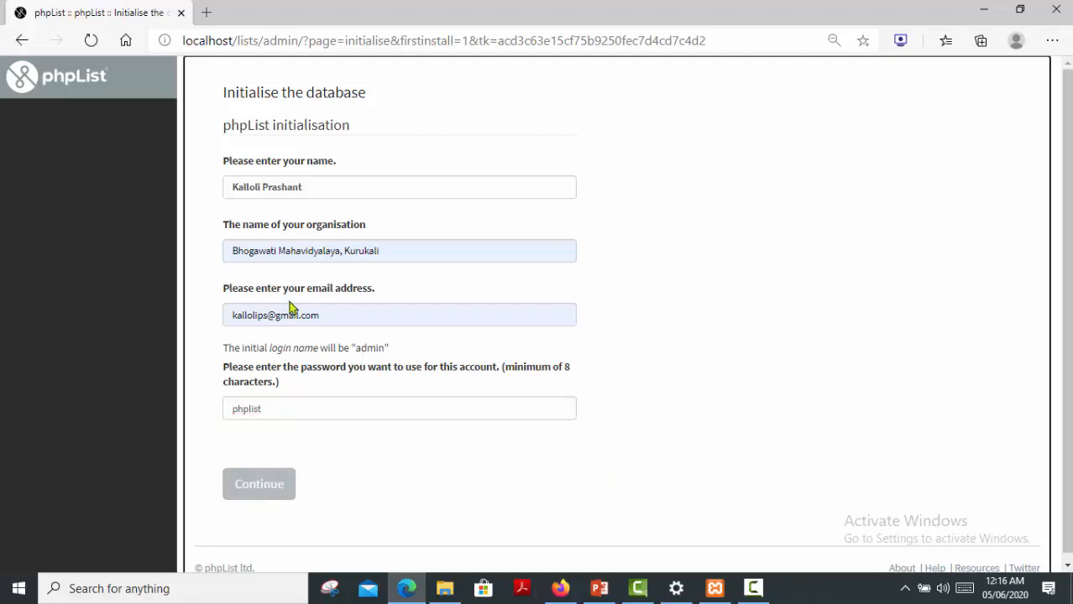
{"action": "scroll", "coordinate": [290, 307], "scroll_direction": "down", "scroll_amount": 1}
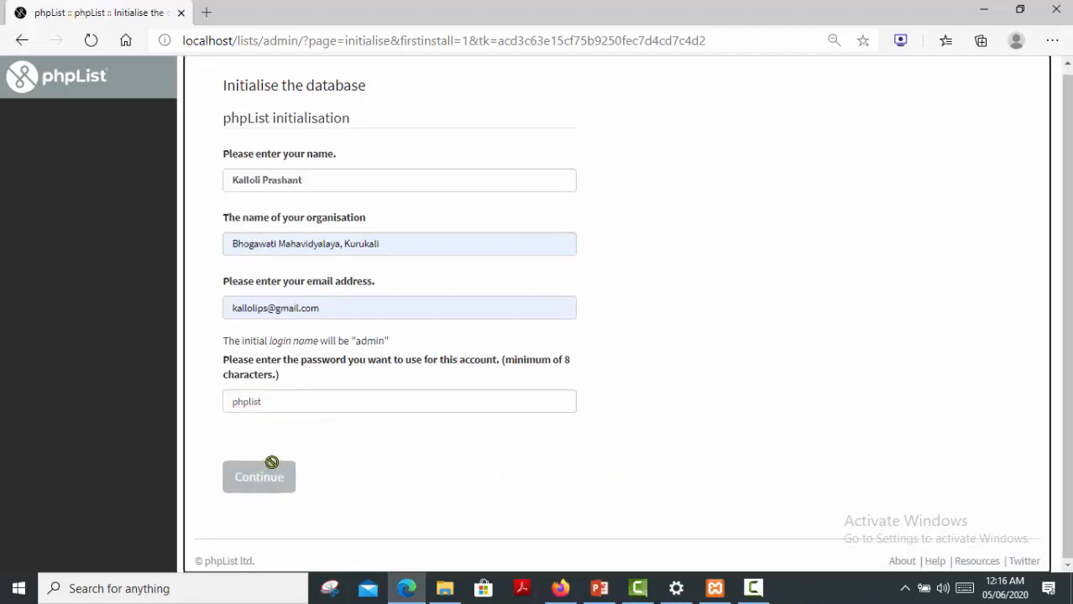
{"action": "left_click", "coordinate": [277, 400]}
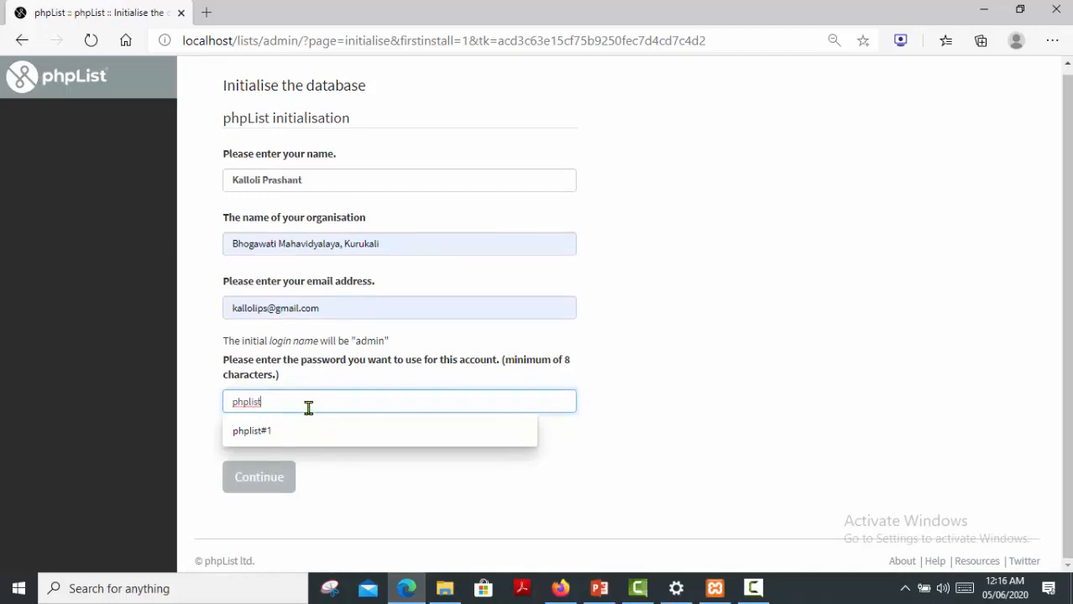
{"action": "key", "text": "BackSpace"}
{"action": "key", "text": "BackSpace"}
{"action": "key", "text": "BackSpace"}
{"action": "key", "text": "BackSpace"}
{"action": "key", "text": "BackSpace"}
{"action": "key", "text": "BackSpace"}
{"action": "key", "text": "BackSpace"}
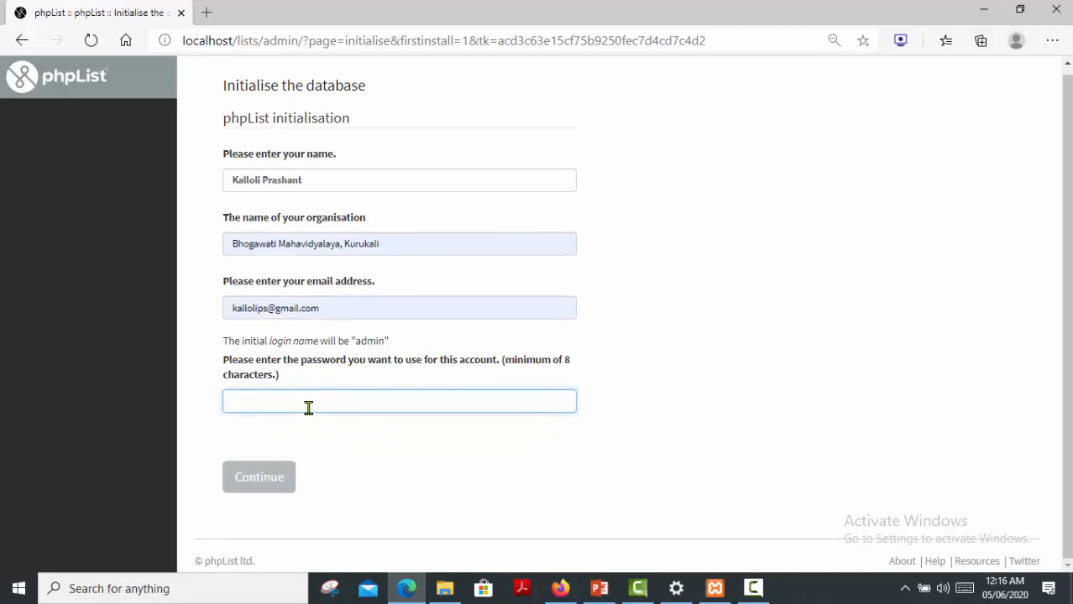
{"action": "type", "text": "phpli"}
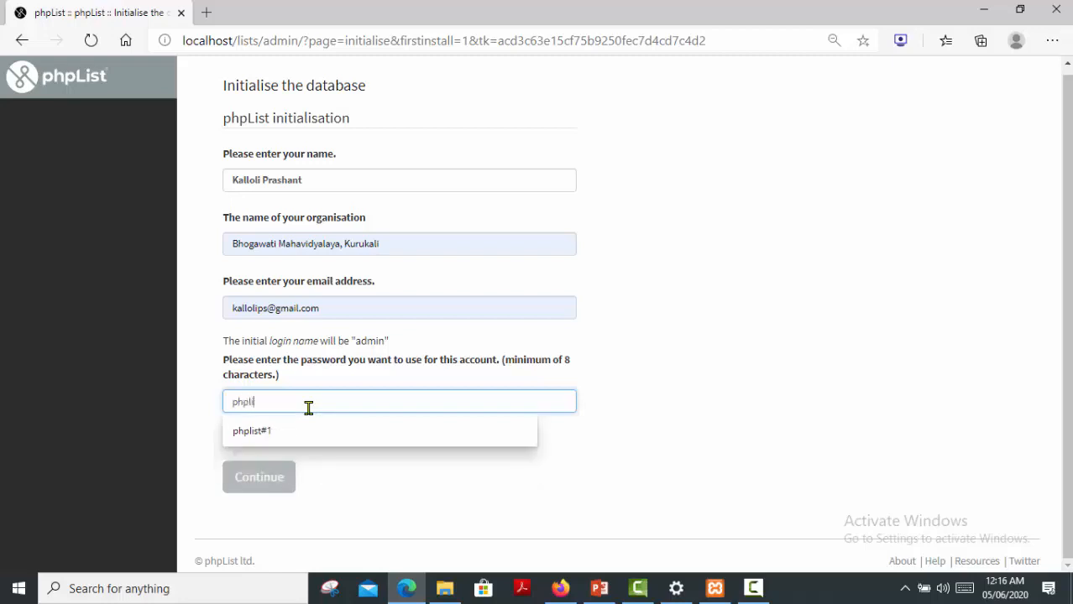
{"action": "type", "text": "st#1"}
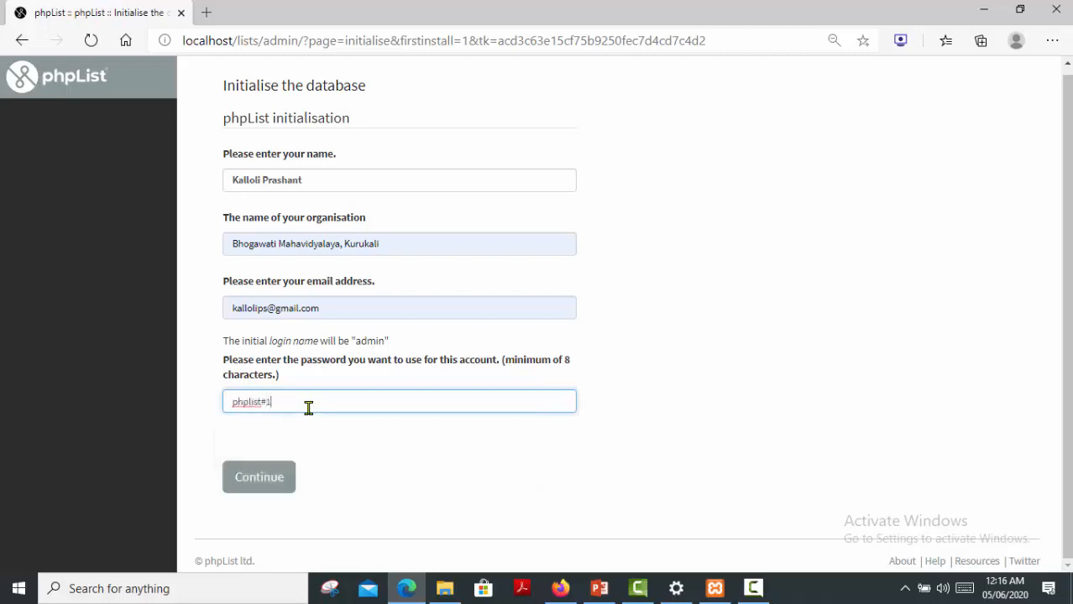
{"action": "left_click", "coordinate": [259, 481]}
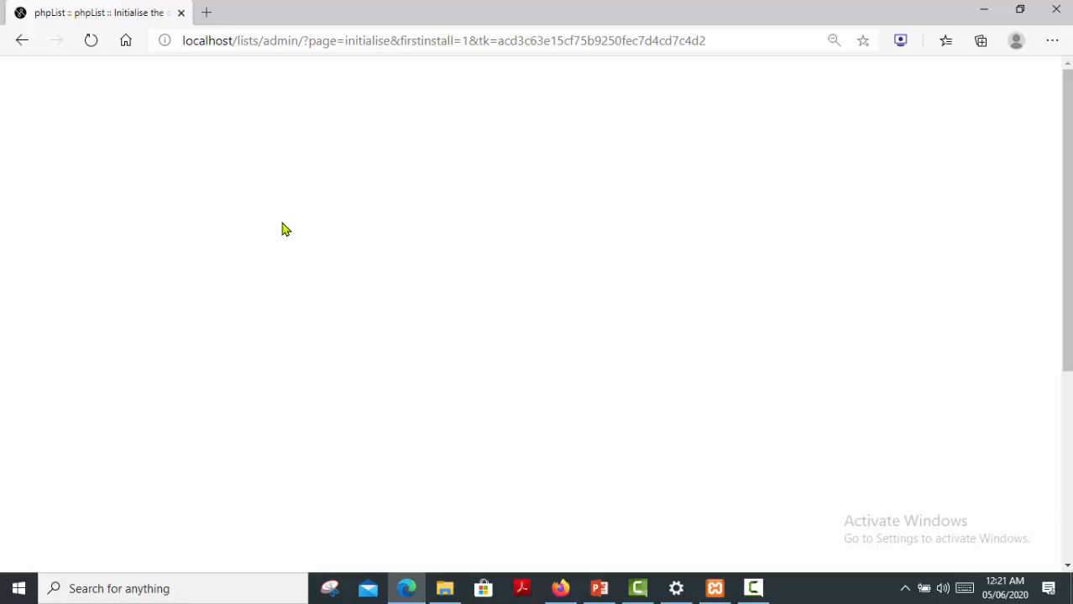
Open a new tab at localhost/lists/admin to reach the phpList login page.
{"action": "left_click", "coordinate": [208, 12]}
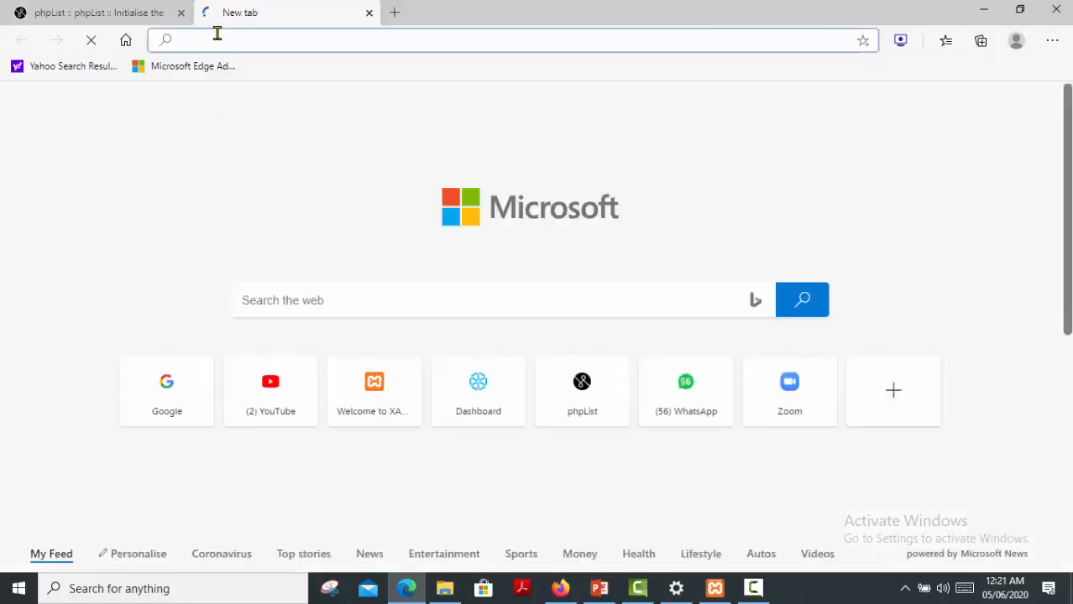
{"action": "type", "text": "localh"}
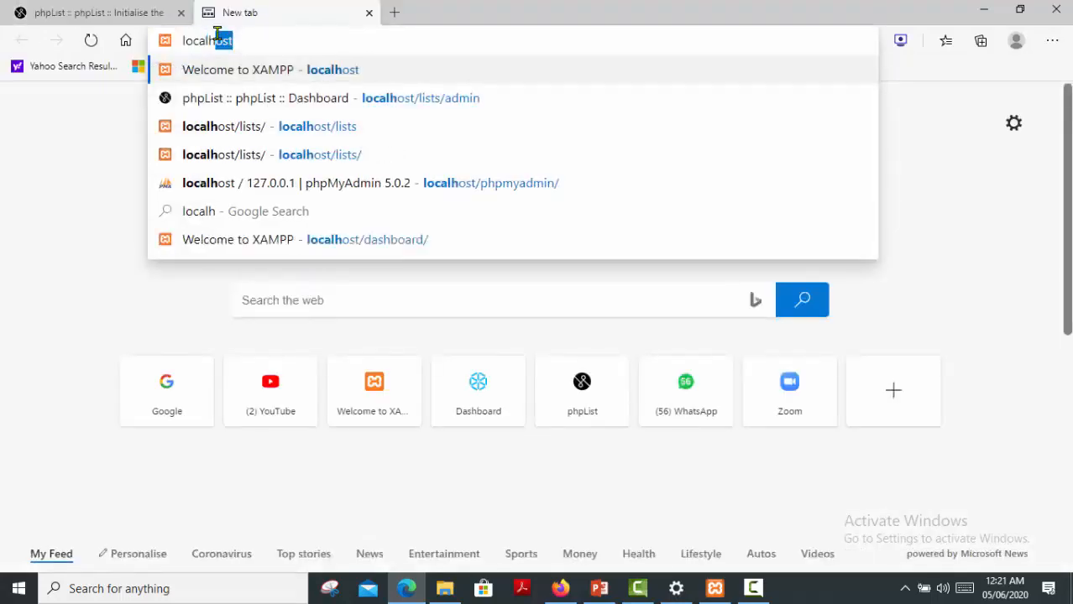
{"action": "type", "text": "ost/lists"}
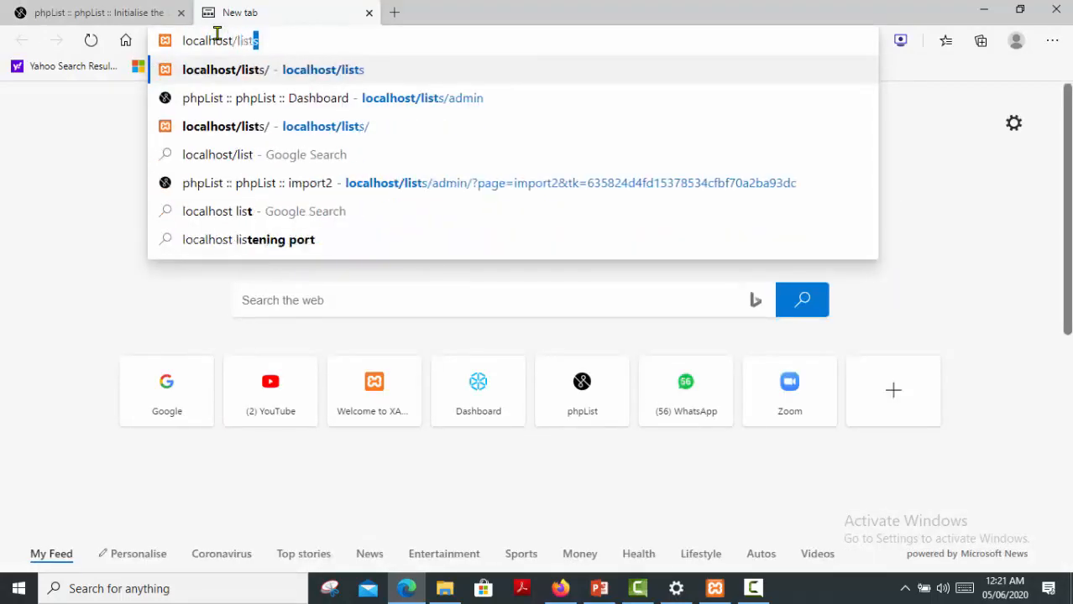
{"action": "type", "text": "/admin"}
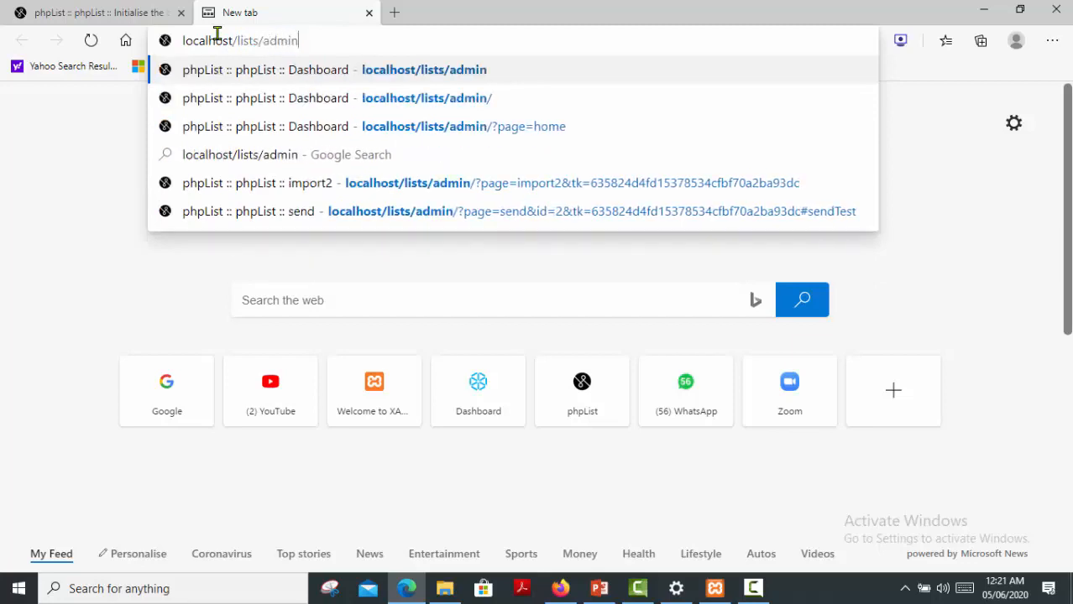
{"action": "key", "text": "Return"}
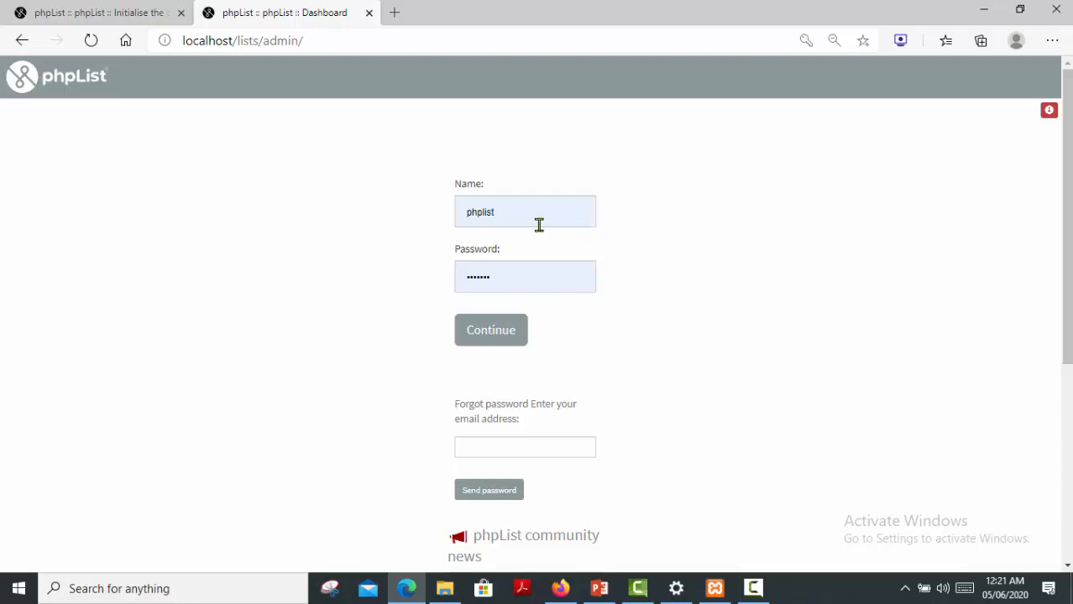
Log in with name admin and the admin account password to reach the Dashboard.
{"action": "left_click_drag", "start_coordinate": [515, 216], "coordinate": [401, 223]}
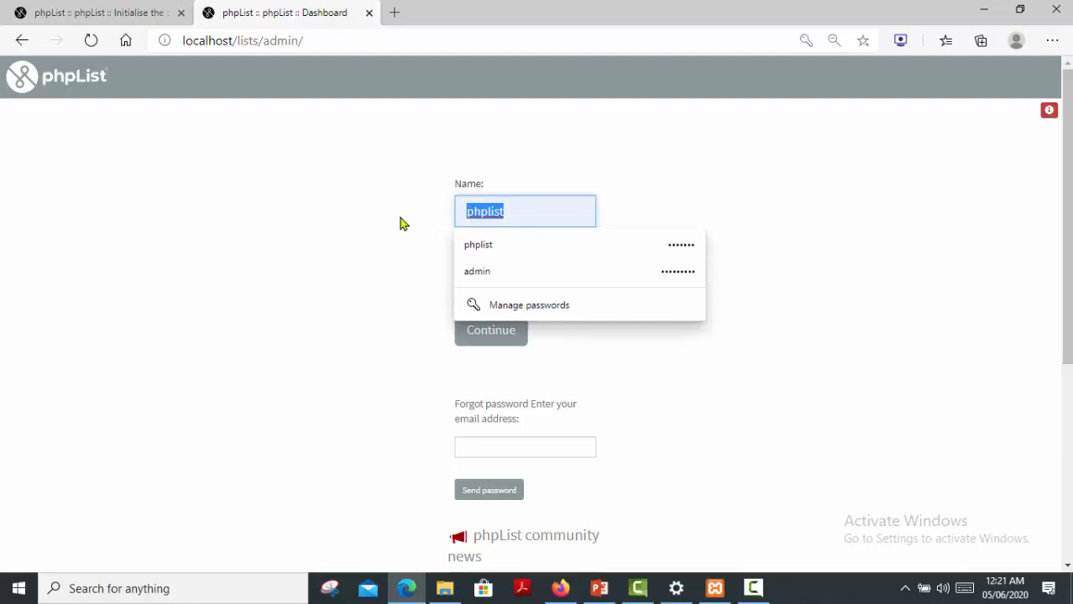
{"action": "type", "text": "admin"}
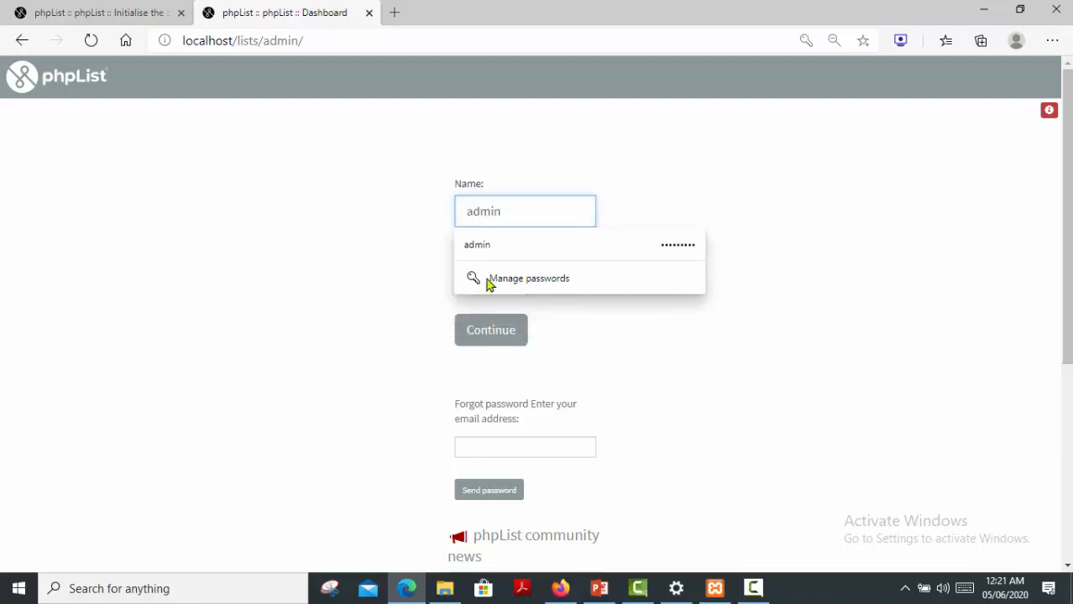
{"action": "left_click", "coordinate": [697, 397]}
{"action": "left_click_drag", "start_coordinate": [504, 281], "coordinate": [425, 270]}
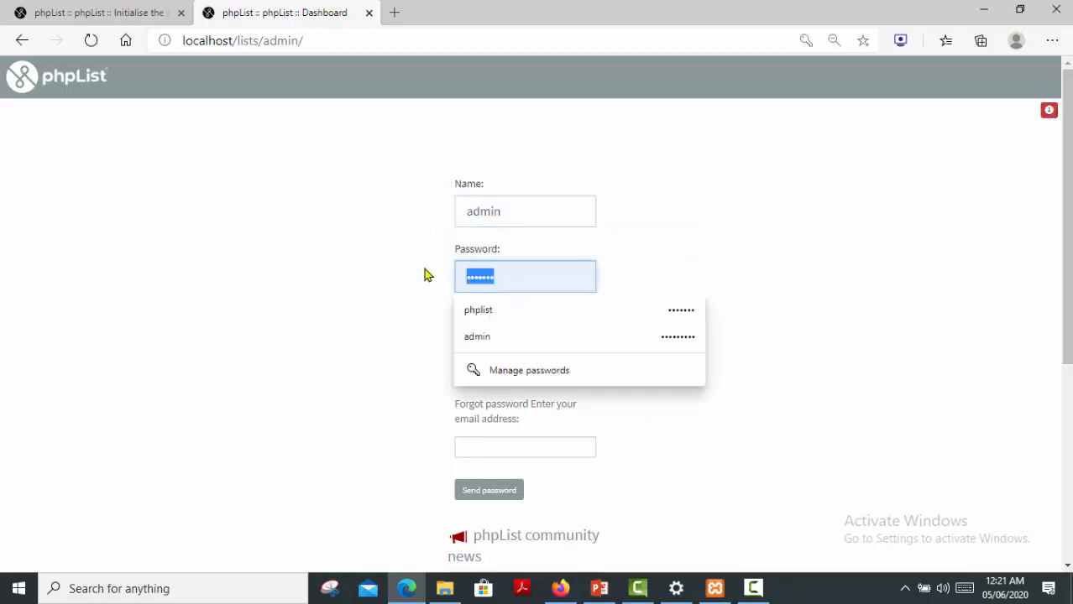
{"action": "type", "text": "phplist"}
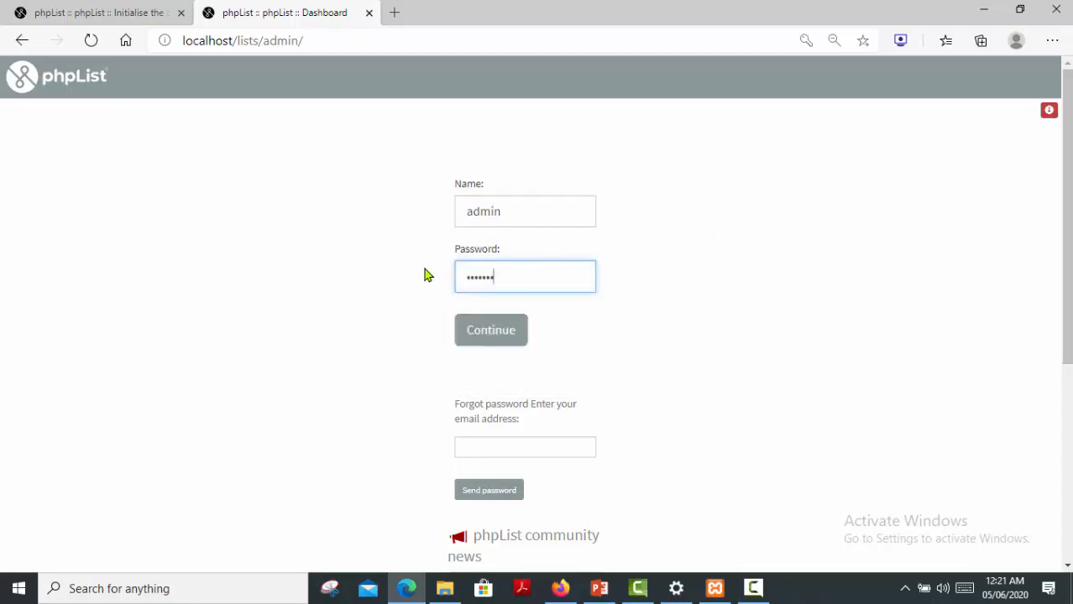
{"action": "type", "text": "12"}
{"action": "left_click", "coordinate": [475, 336]}
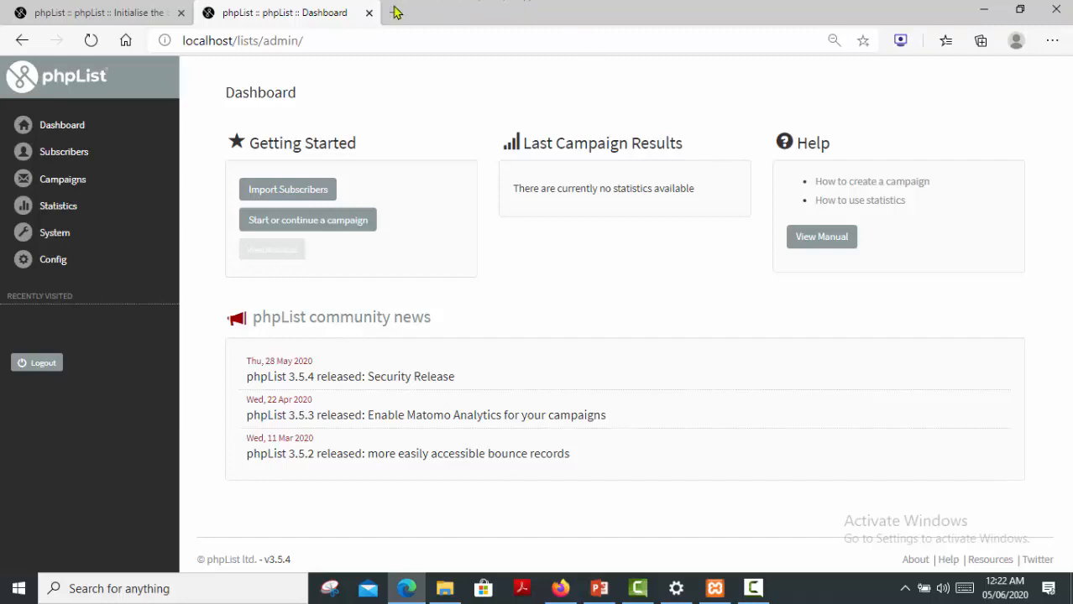
Open a third, empty browser tab with Ctrl+T.
{"action": "key", "text": "ctrl+t"}
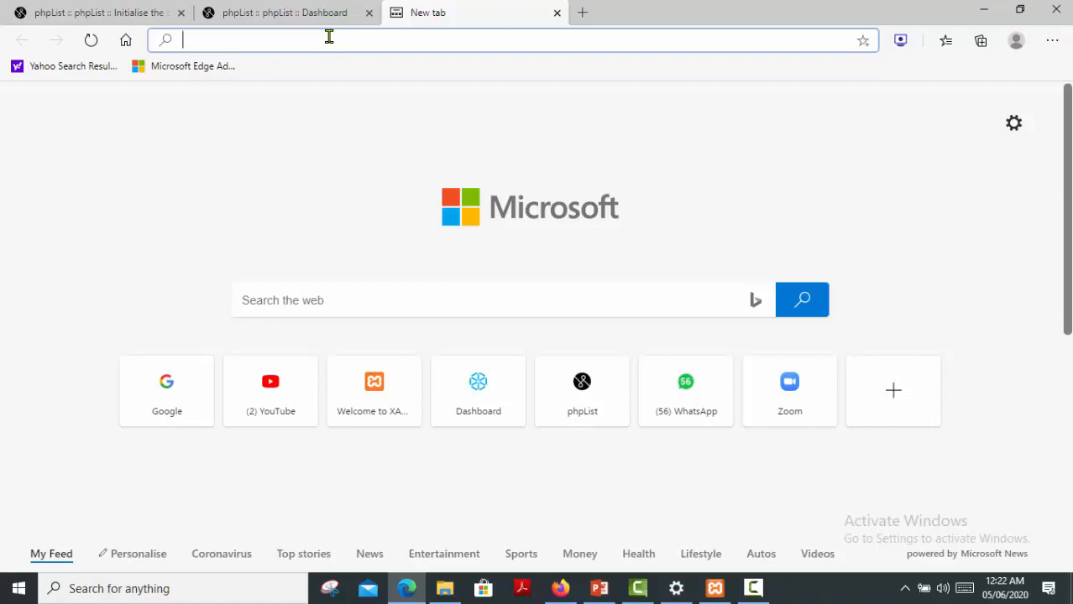
Load localhost/lists to view the public Subscribe to our Newsletters page.
{"action": "type", "text": "local"}
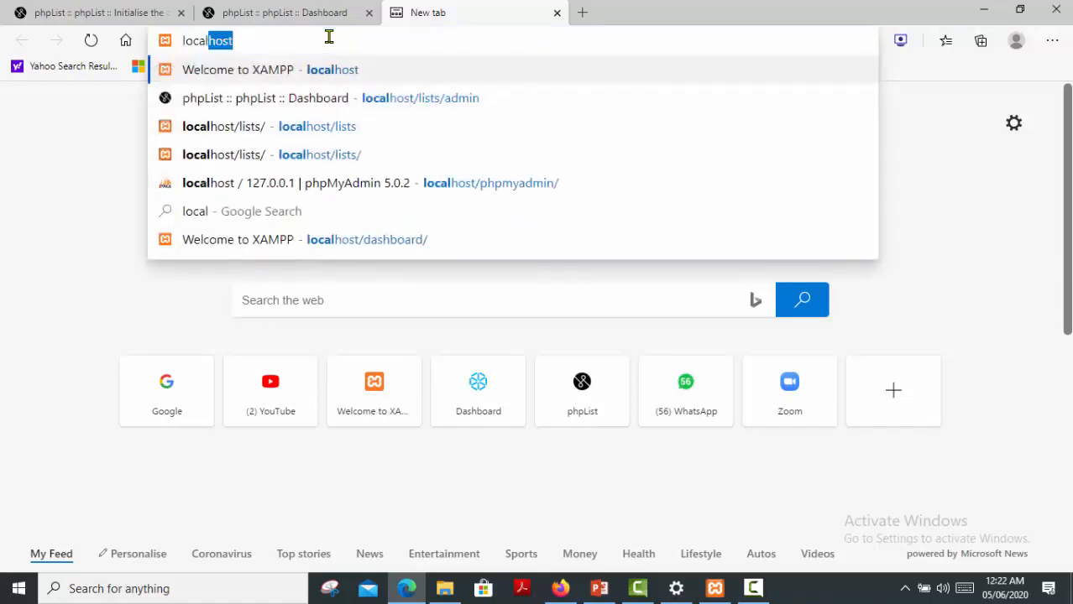
{"action": "type", "text": "host/"}
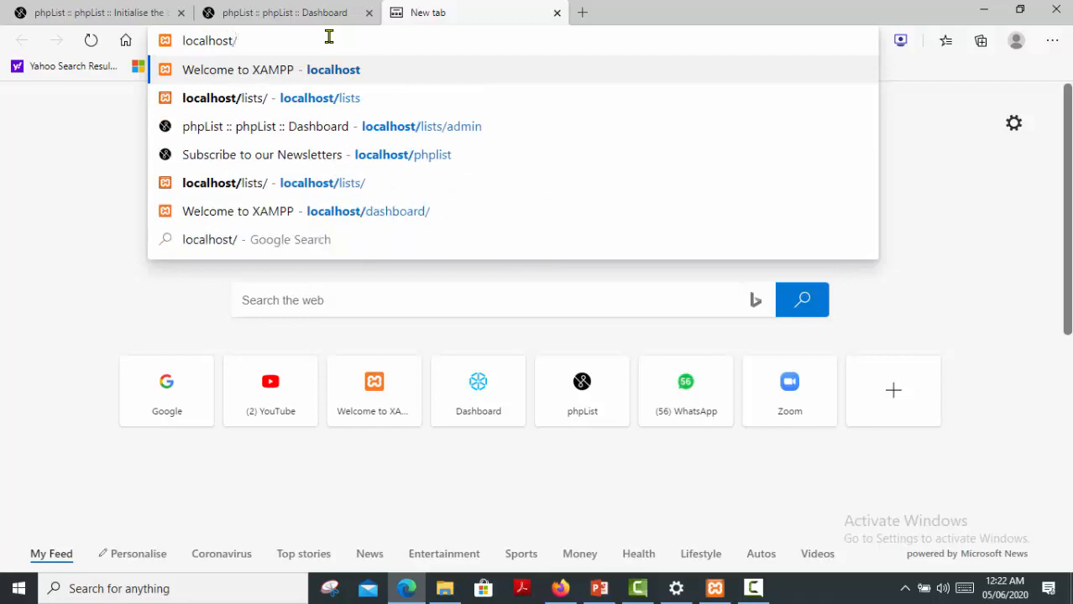
{"action": "type", "text": "lis"}
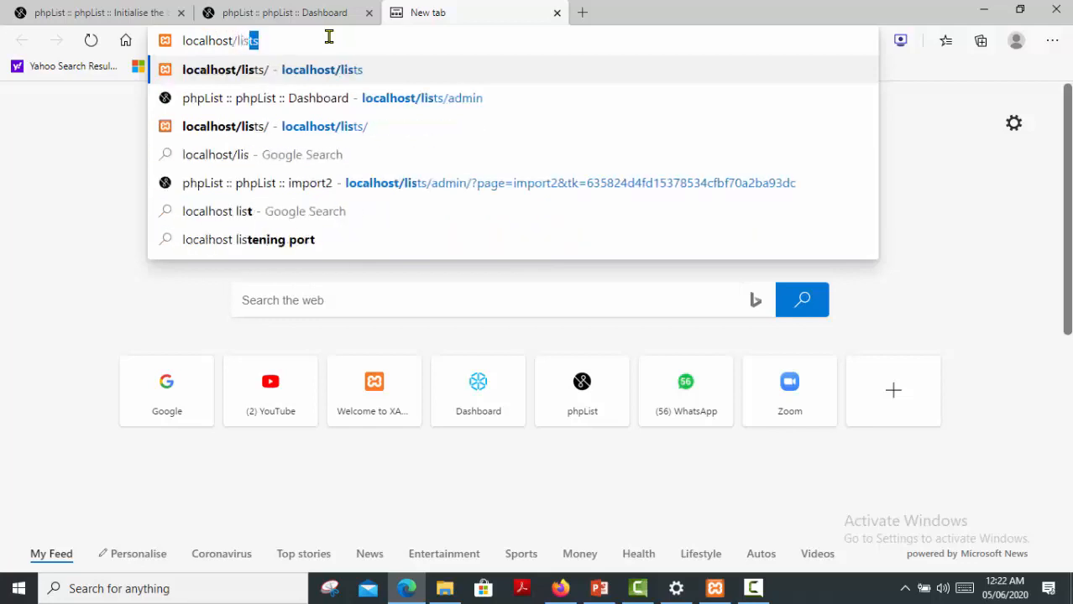
{"action": "type", "text": "ts"}
{"action": "key", "text": "Return"}
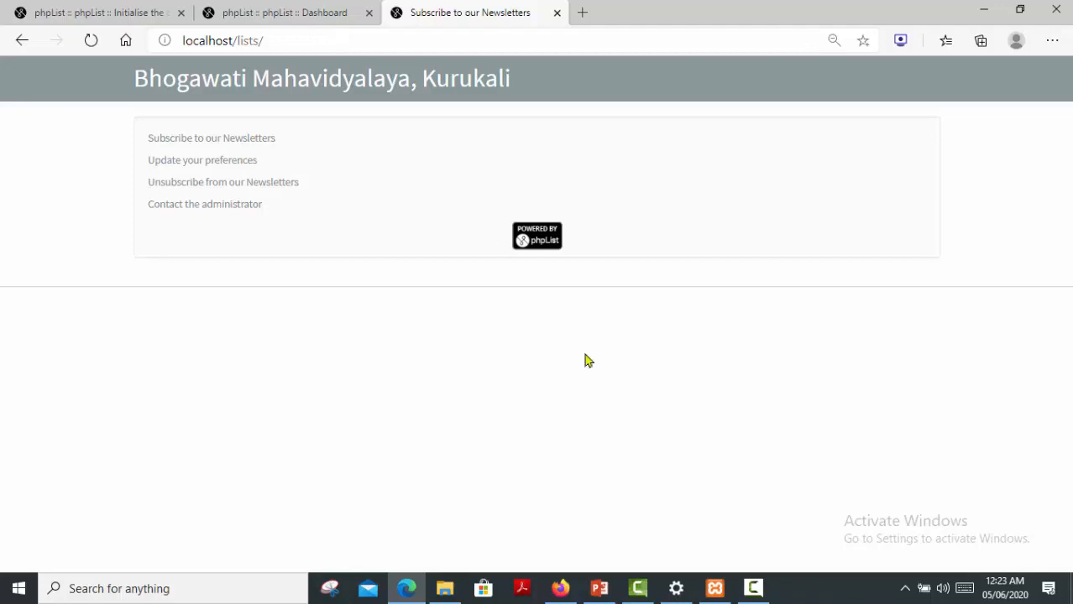
{"action": "left_click", "coordinate": [753, 588]}
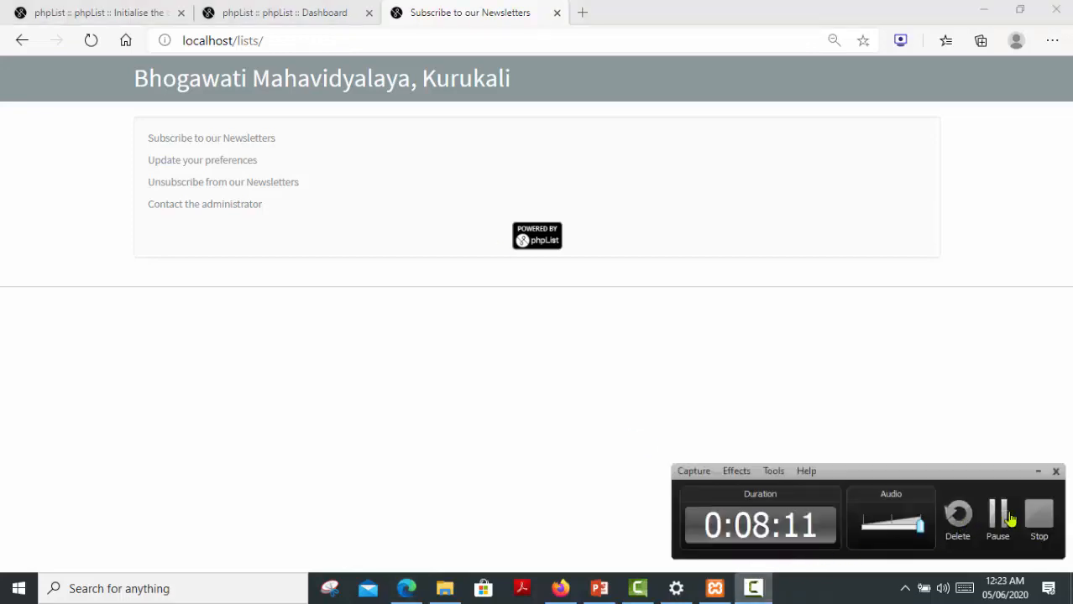